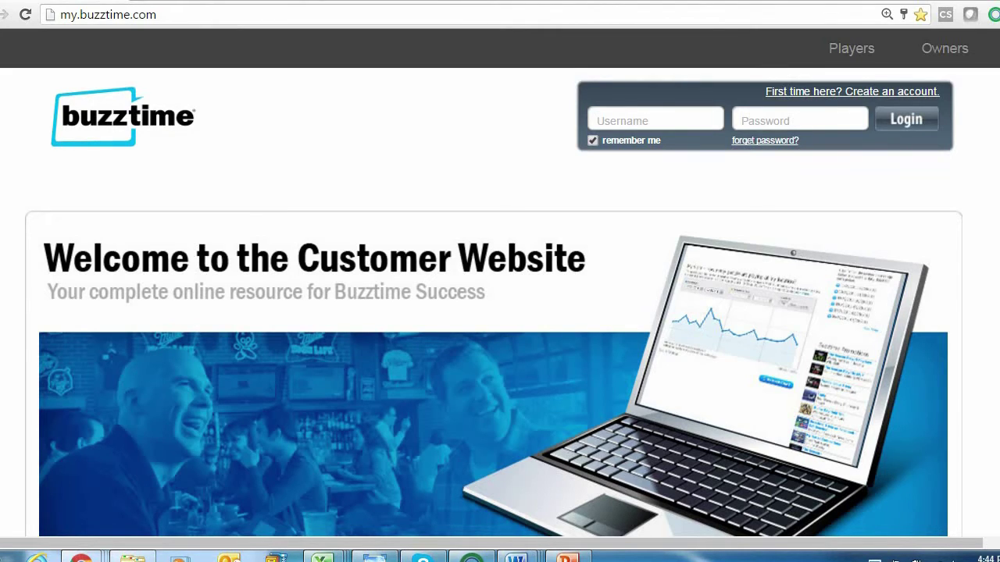
left_click(597, 119)
type("buzz")
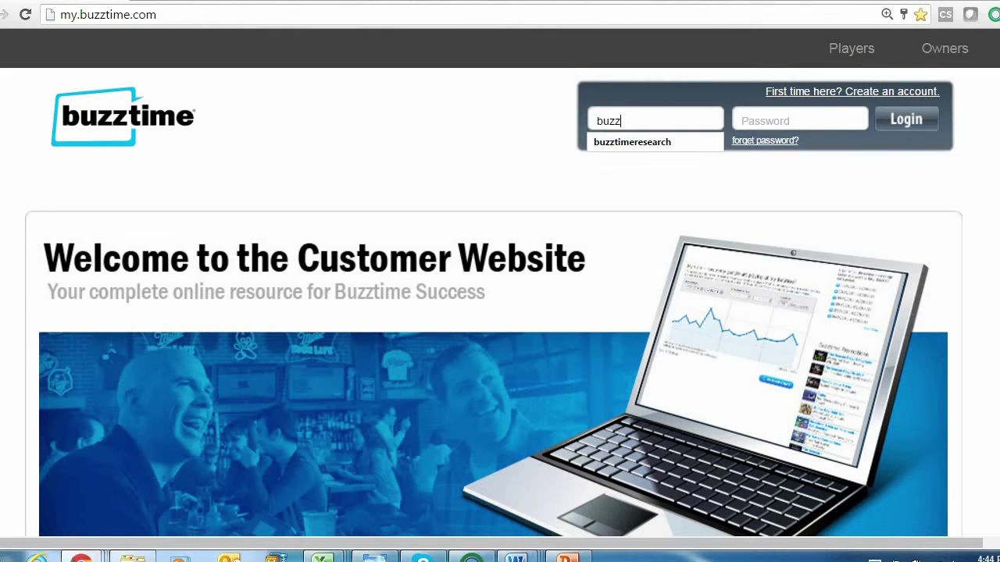
type("bar")
left_click(742, 119)
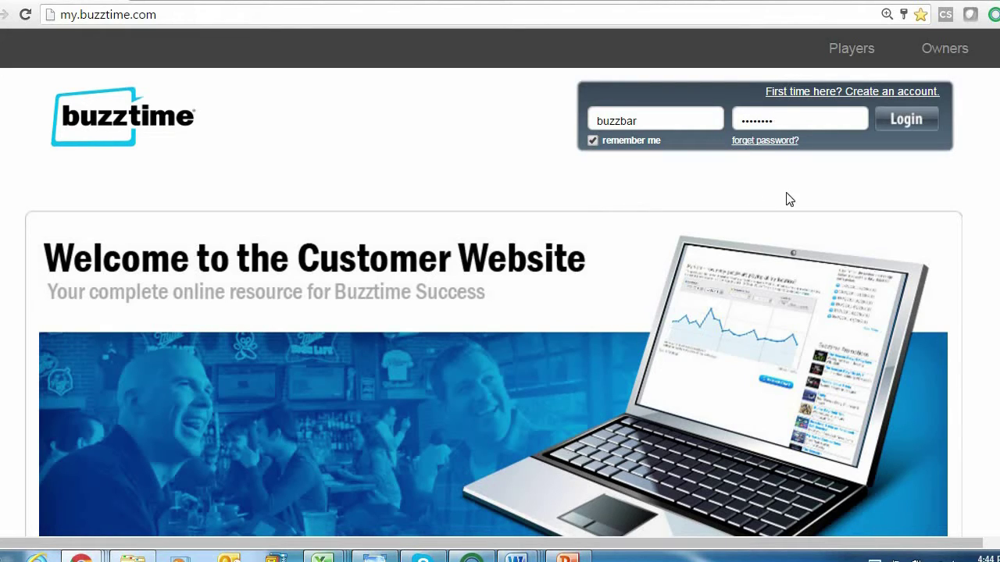
left_click(907, 125)
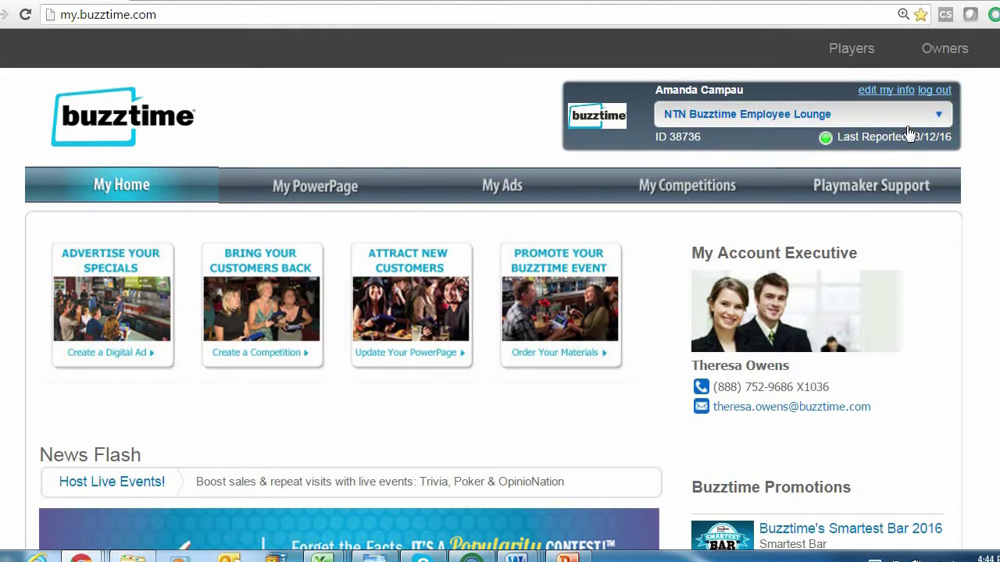
Open My Ads and look through the MyZone ad list and the logo upload settings
left_click(499, 189)
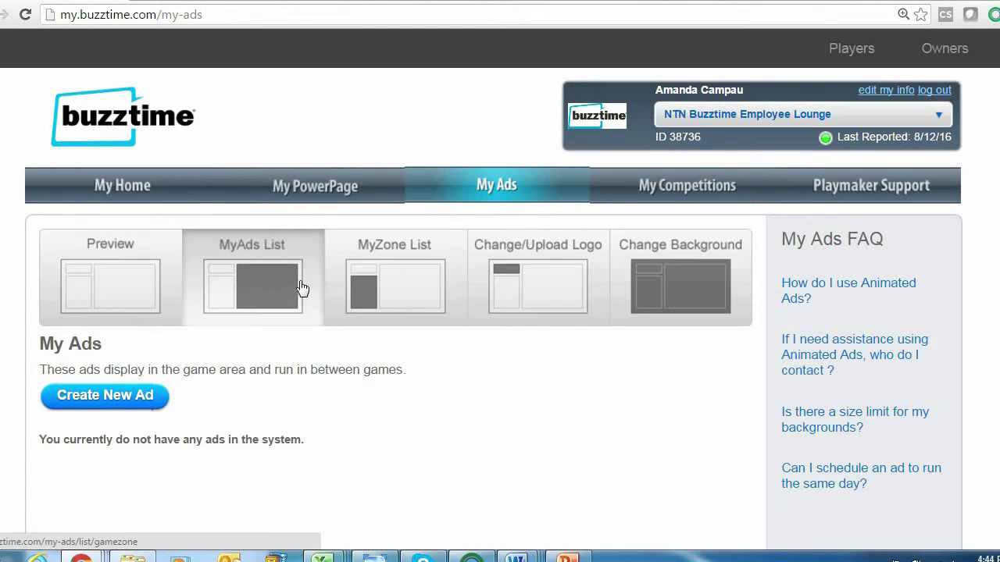
left_click(396, 289)
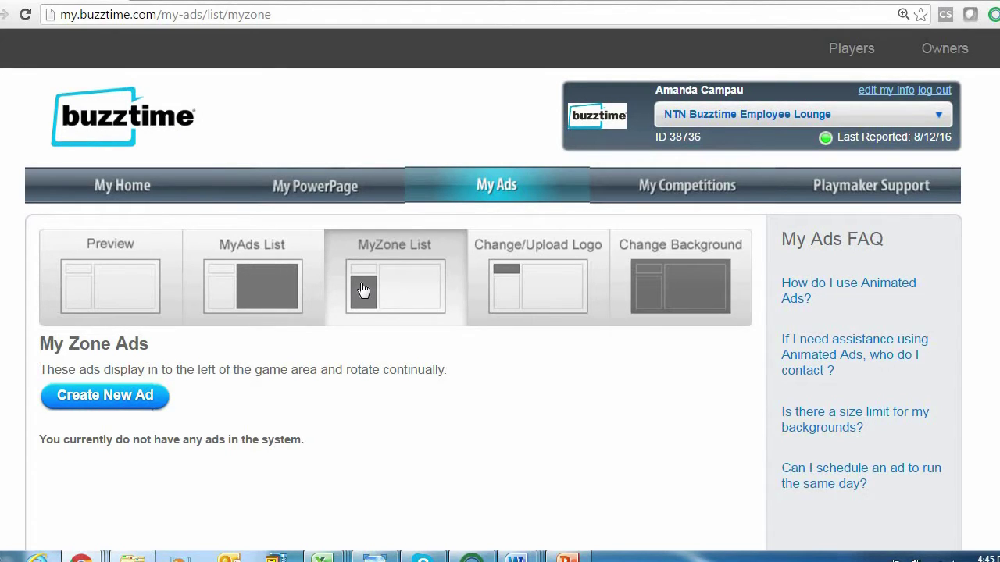
left_click(530, 294)
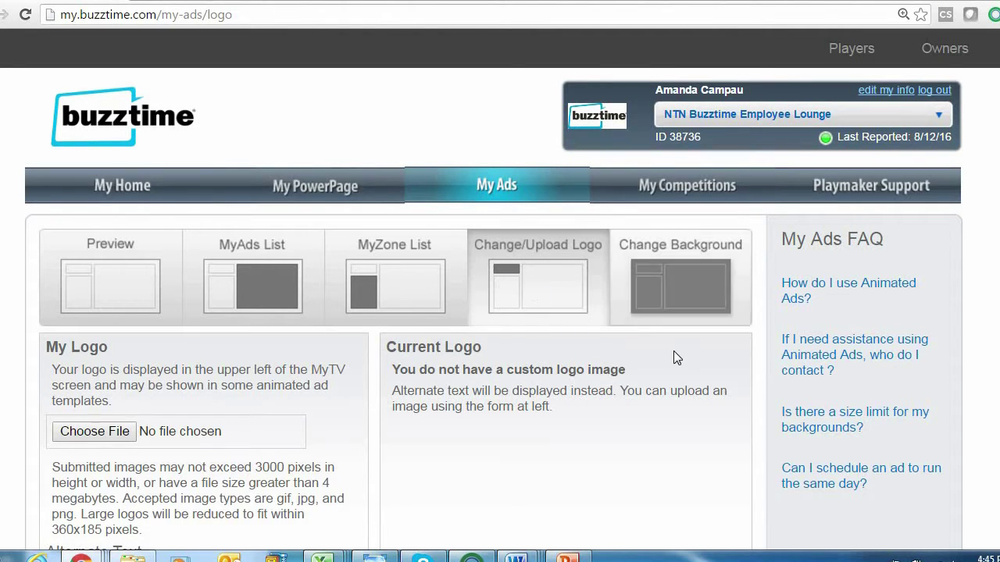
scroll(675, 353, "down", 3)
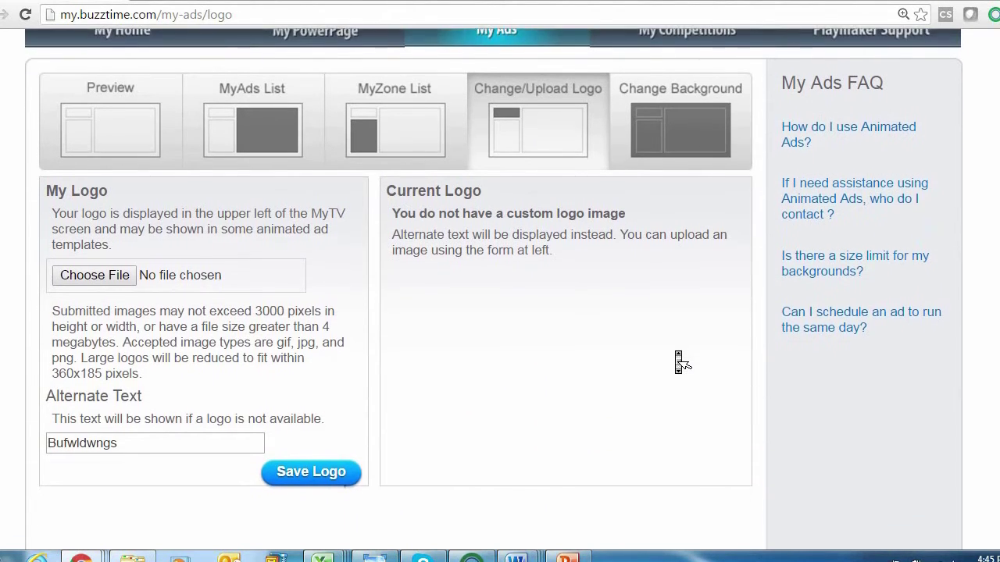
scroll(678, 359, "down", 1)
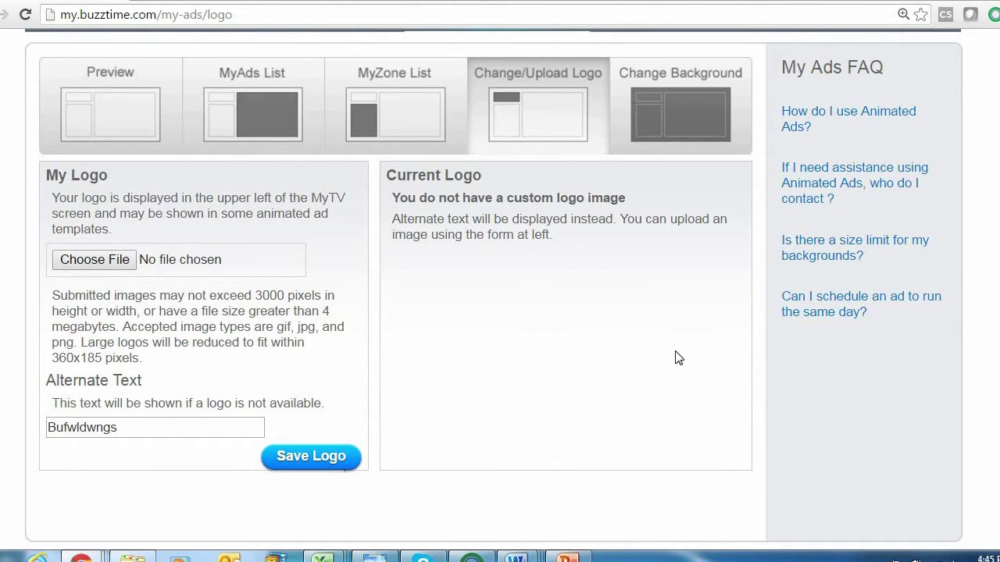
Browse the background images available as the frame for game content
left_click(668, 119)
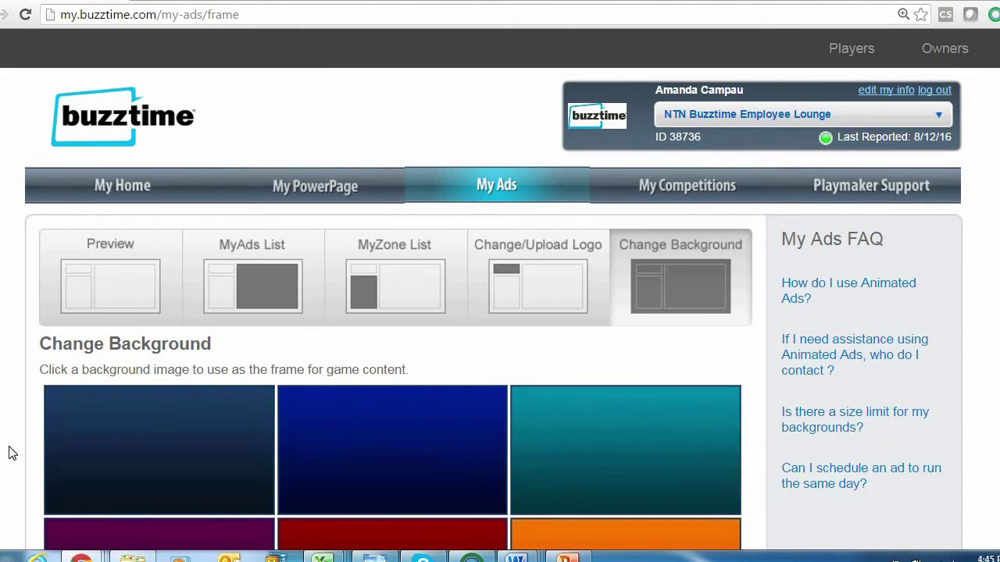
scroll(12, 453, "down", 4)
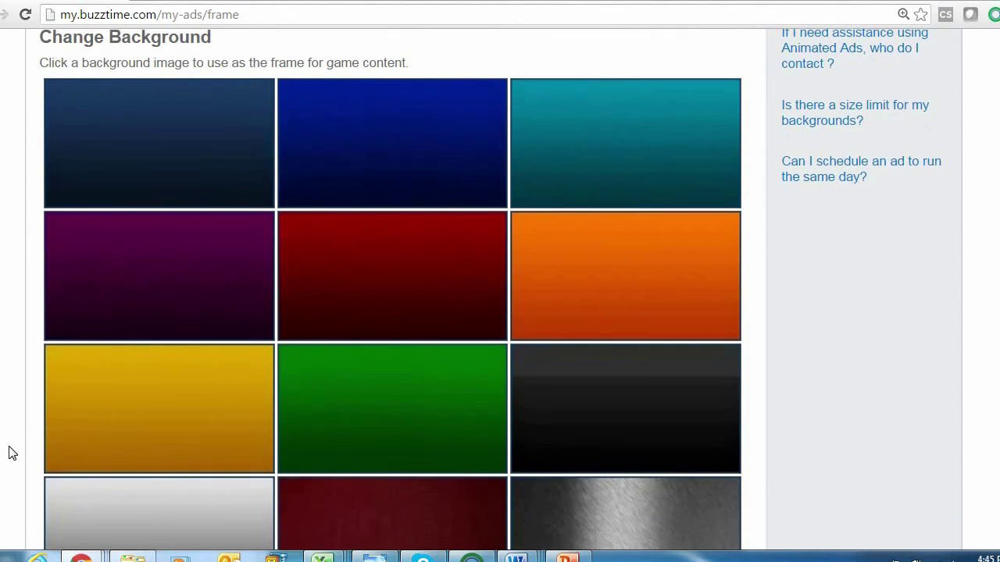
scroll(12, 457, "down", 4)
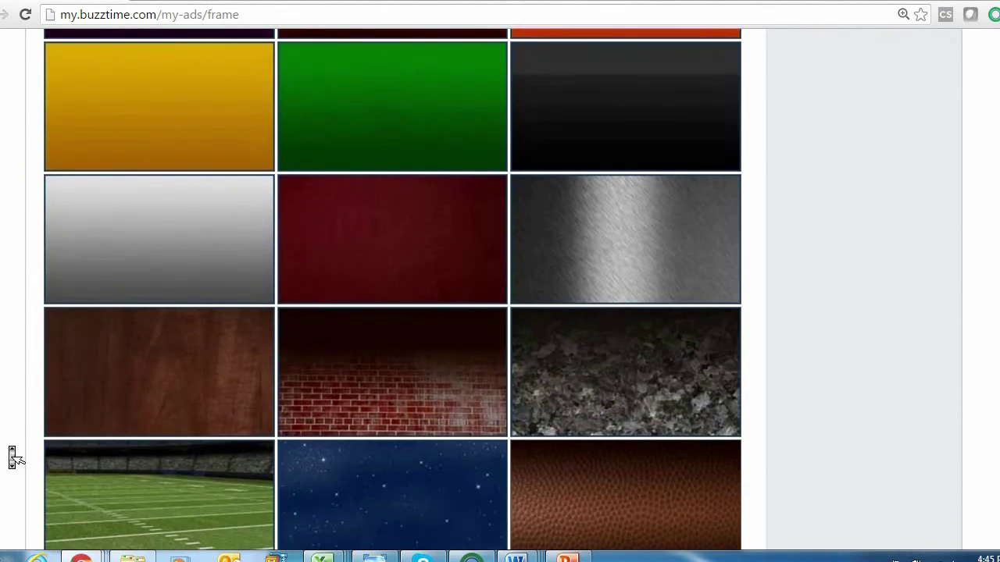
scroll(12, 457, "down", 2)
scroll(12, 457, "down", 10)
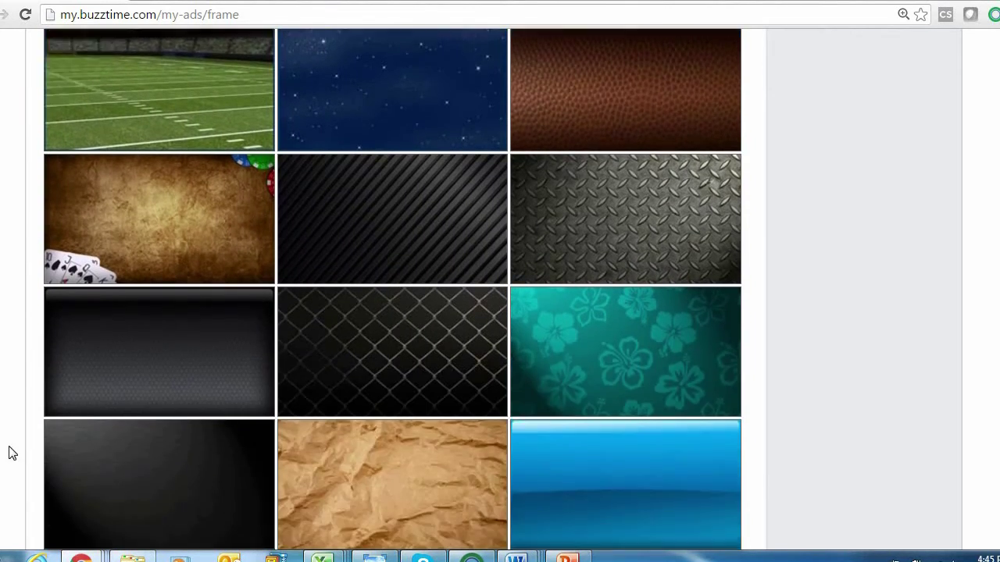
scroll(12, 453, "up", 20)
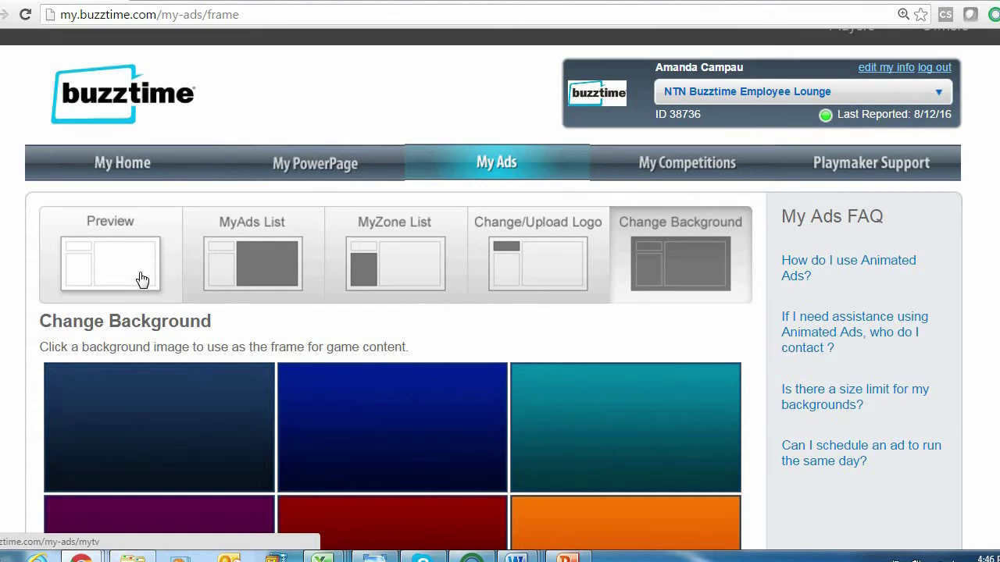
Start a new ad in the MyZone List and bring its background choices into view
left_click(420, 282)
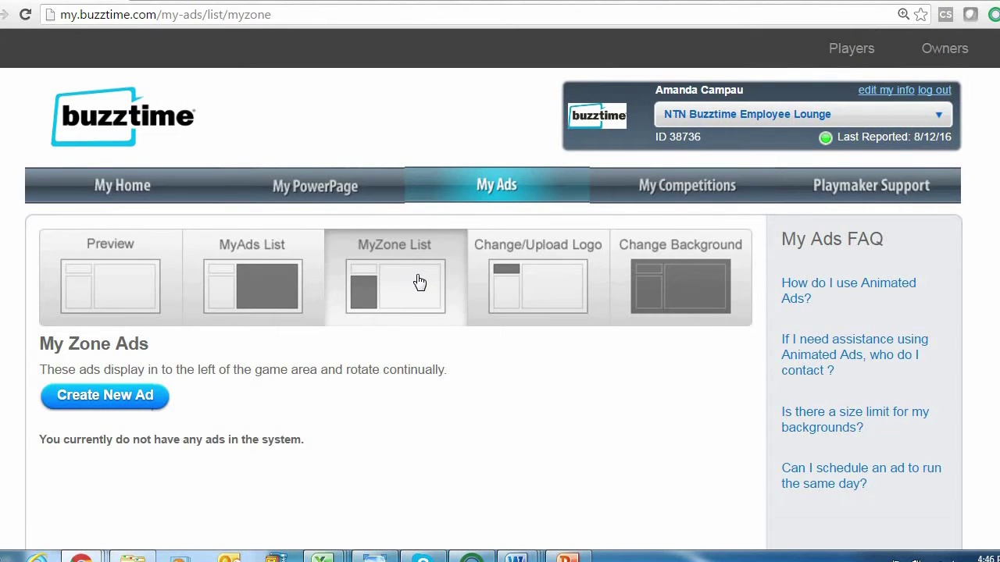
left_click(87, 411)
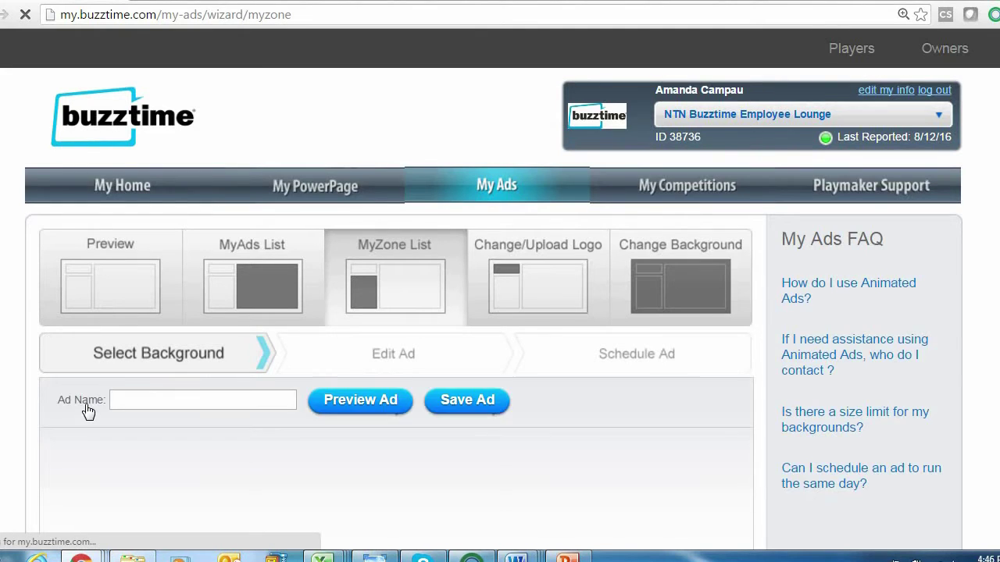
scroll(89, 416, "down", 3)
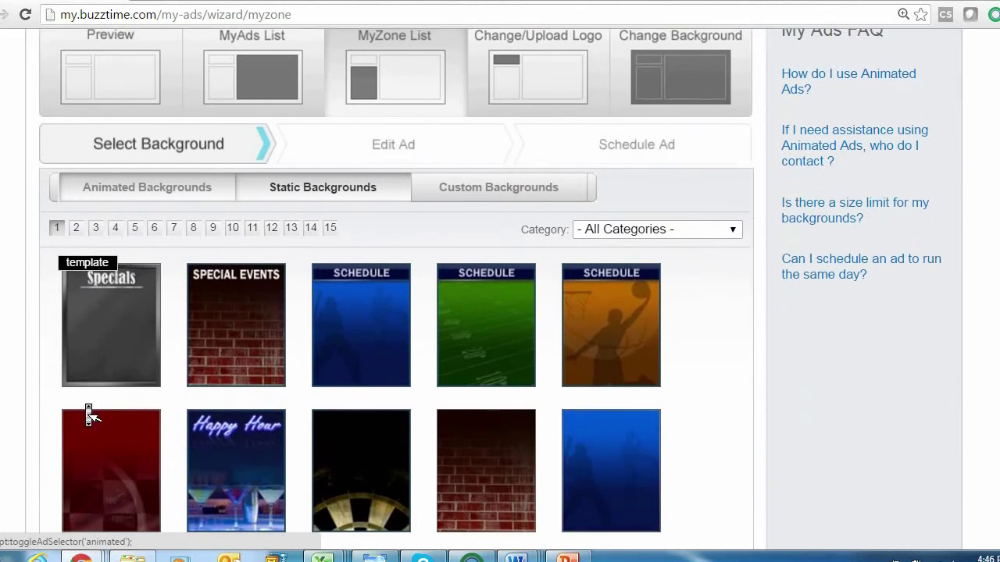
scroll(90, 416, "down", 1)
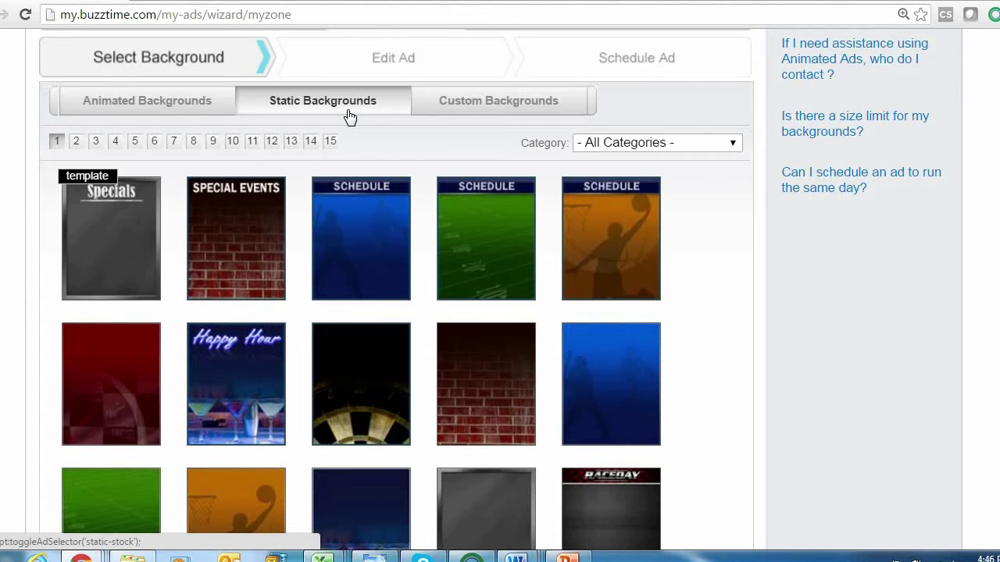
Preview the dark red fast-food template among the animated backgrounds and open the upload form for custom backgrounds
left_click(193, 114)
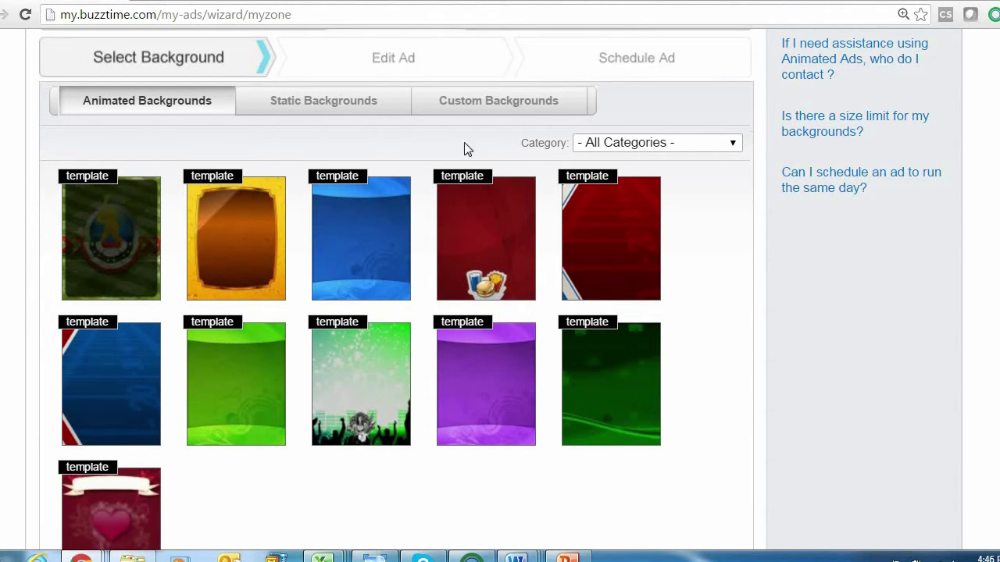
mouse_move(509, 269)
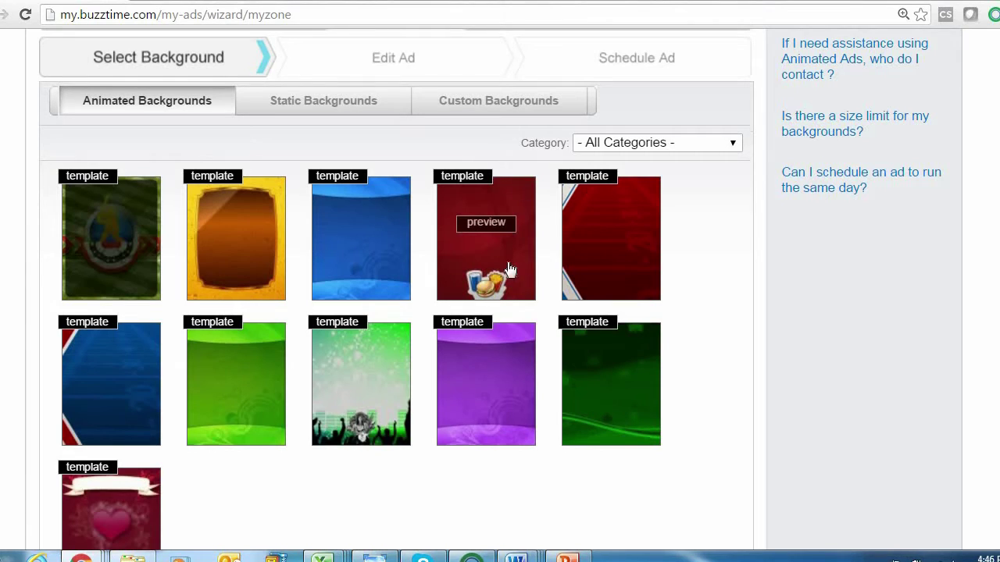
left_click(490, 227)
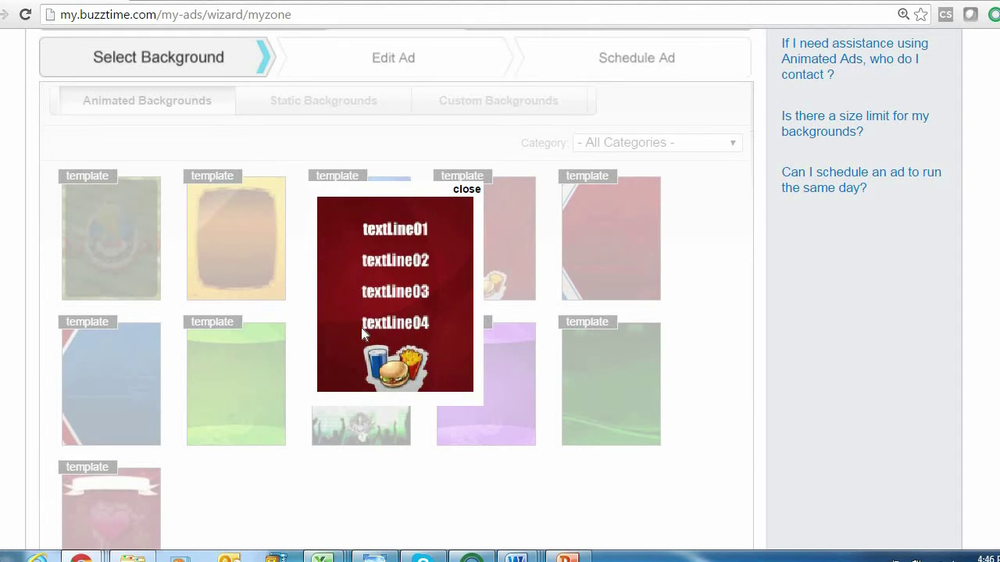
left_click(471, 189)
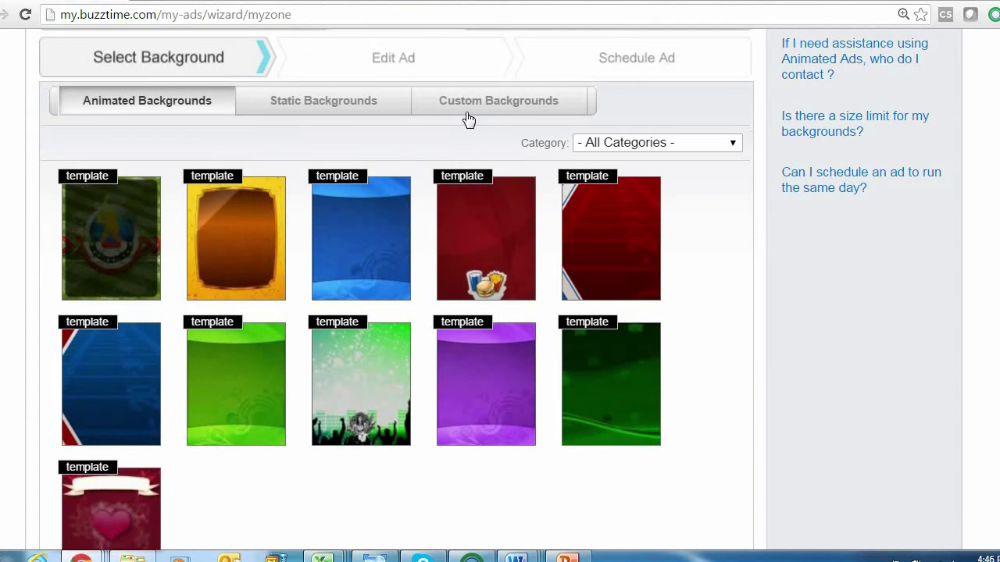
left_click(466, 113)
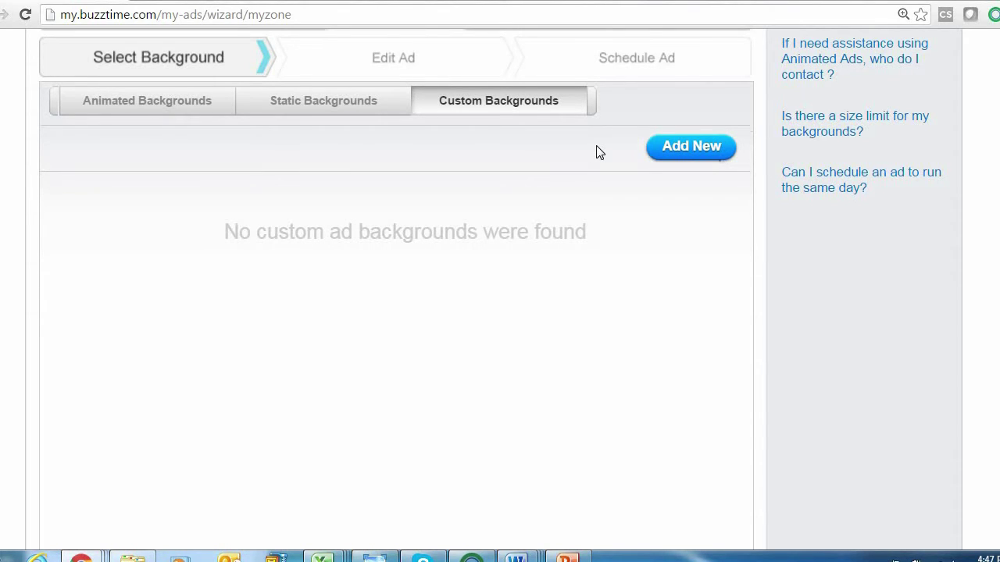
left_click(678, 160)
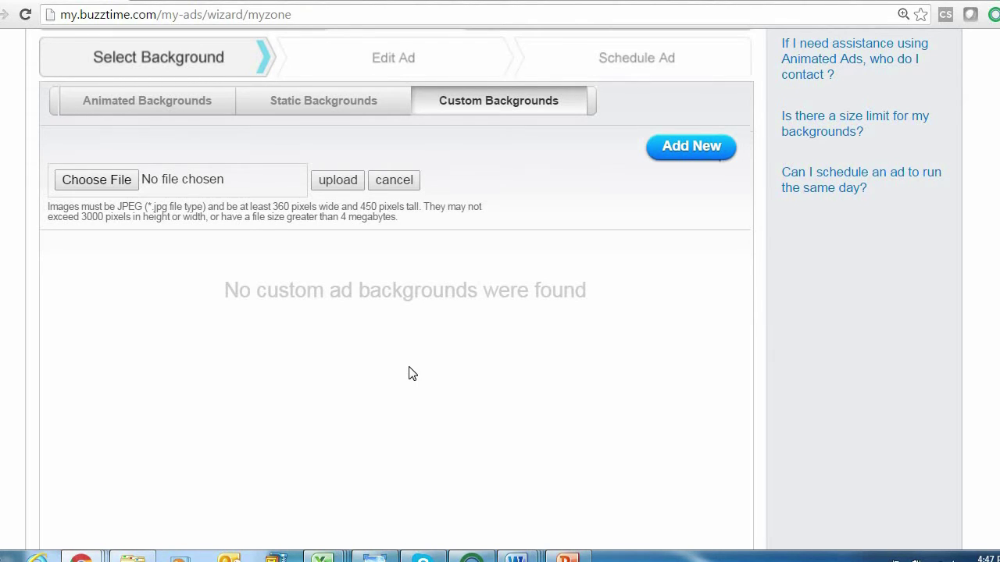
Show the static backgrounds and filter them by the Food & Drink category
left_click(335, 118)
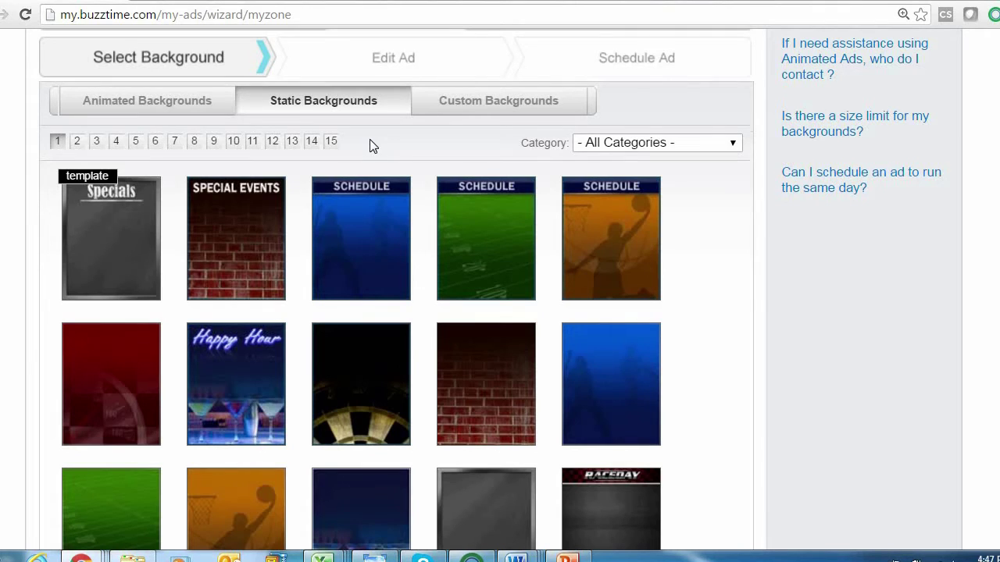
scroll(369, 139, "down", 1)
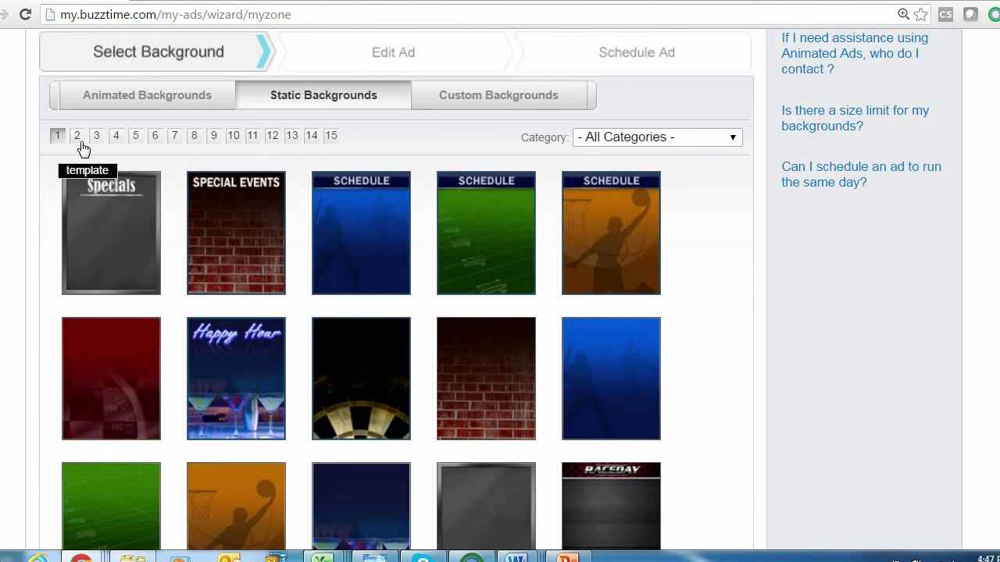
left_click_drag(83, 148, 328, 145)
left_click(340, 140)
left_click(733, 139)
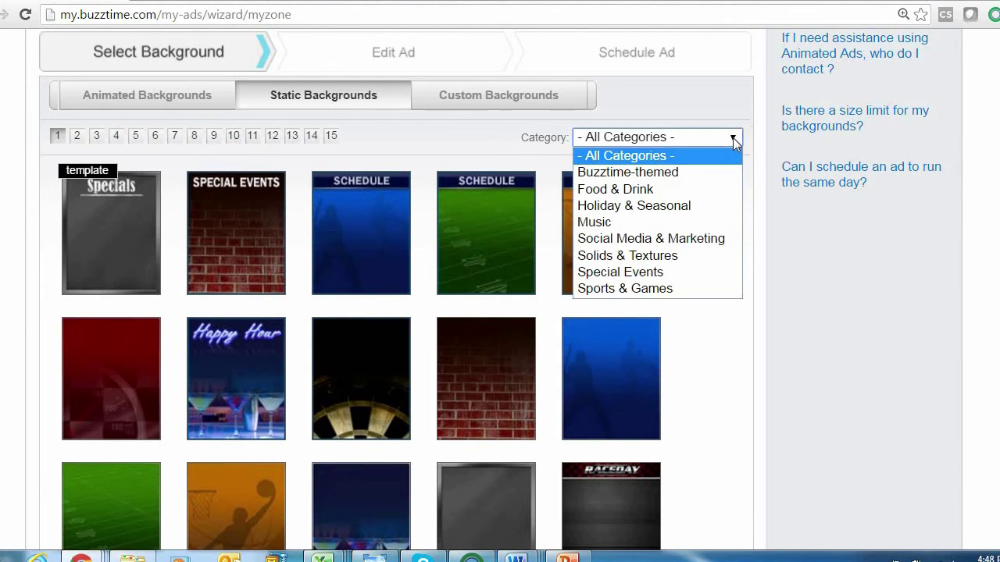
left_click(636, 197)
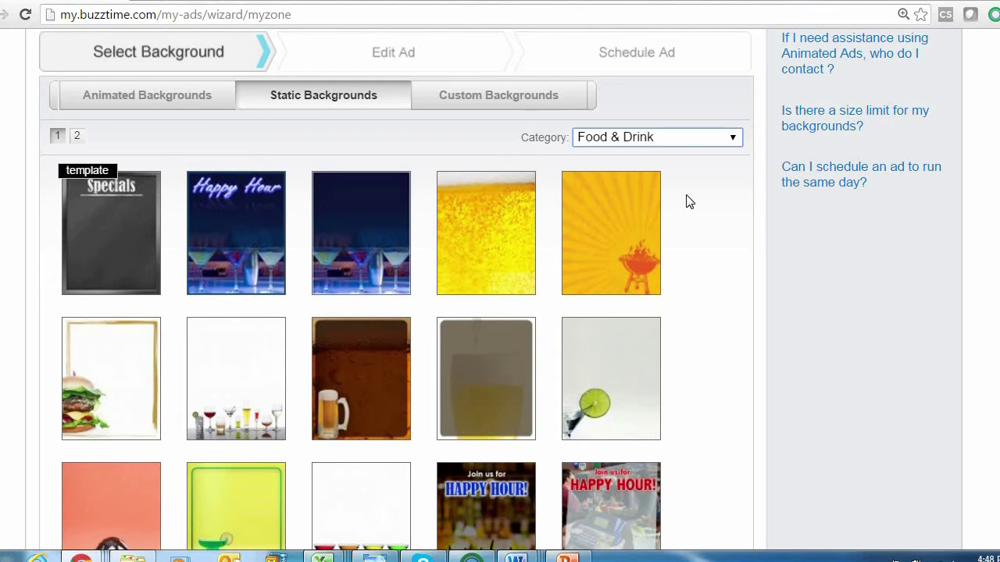
Look through both pages of Food & Drink backgrounds and choose the blue-lettered "Join us for HAPPY HOUR!" background with the bottles
left_click(78, 137)
left_click(59, 137)
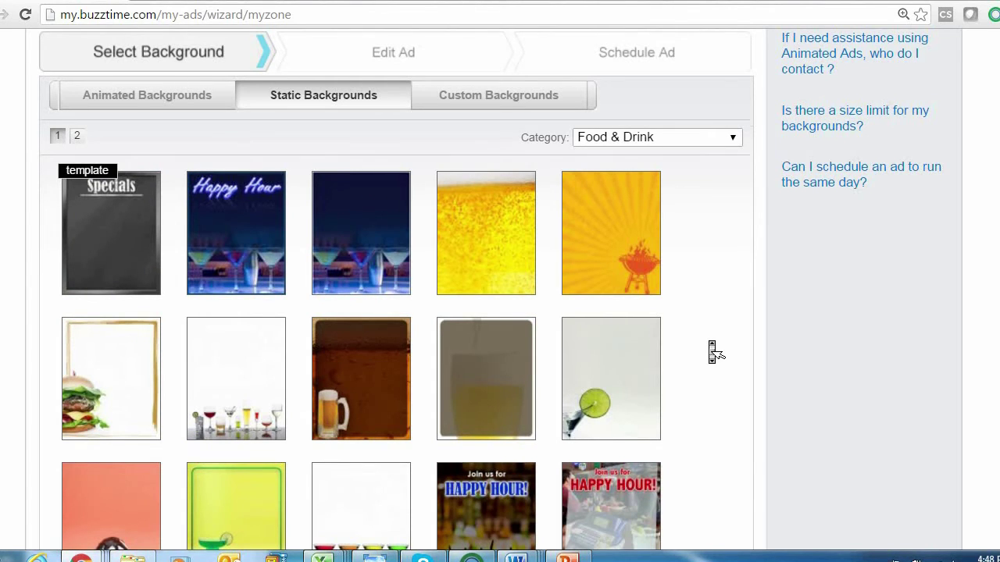
scroll(710, 346, "down", 1)
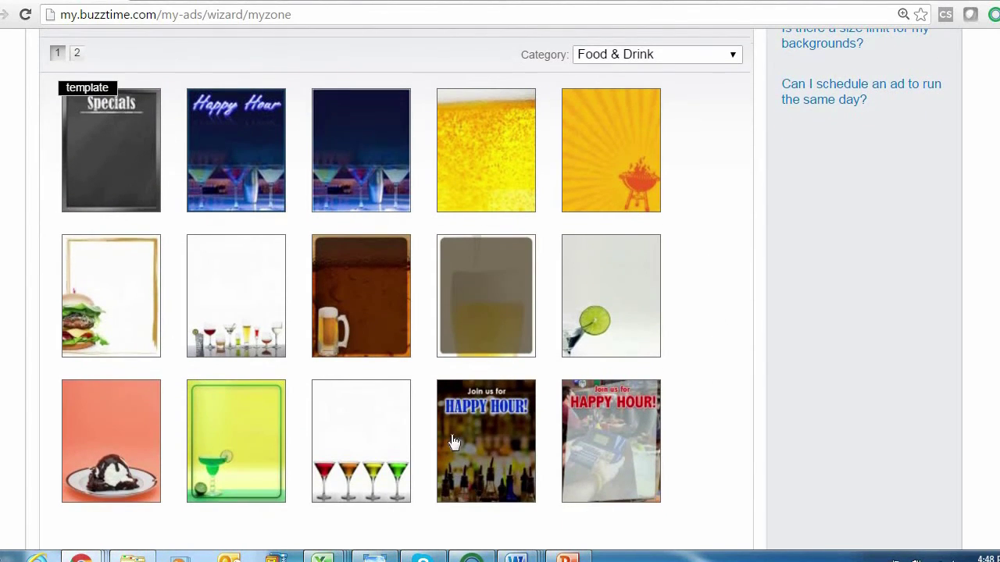
left_click(494, 449)
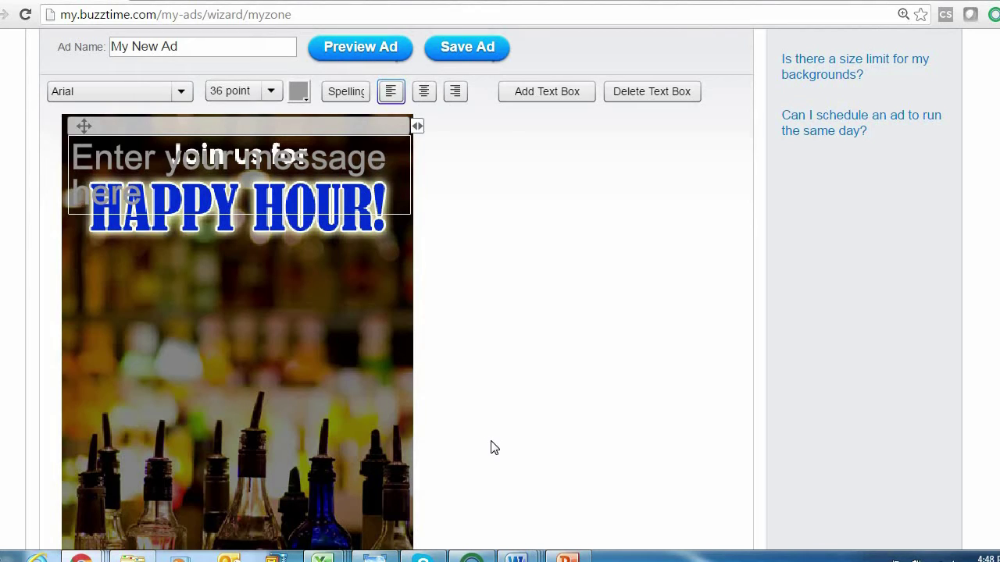
Name the new ad "Happy Hour"
triple_click(199, 48)
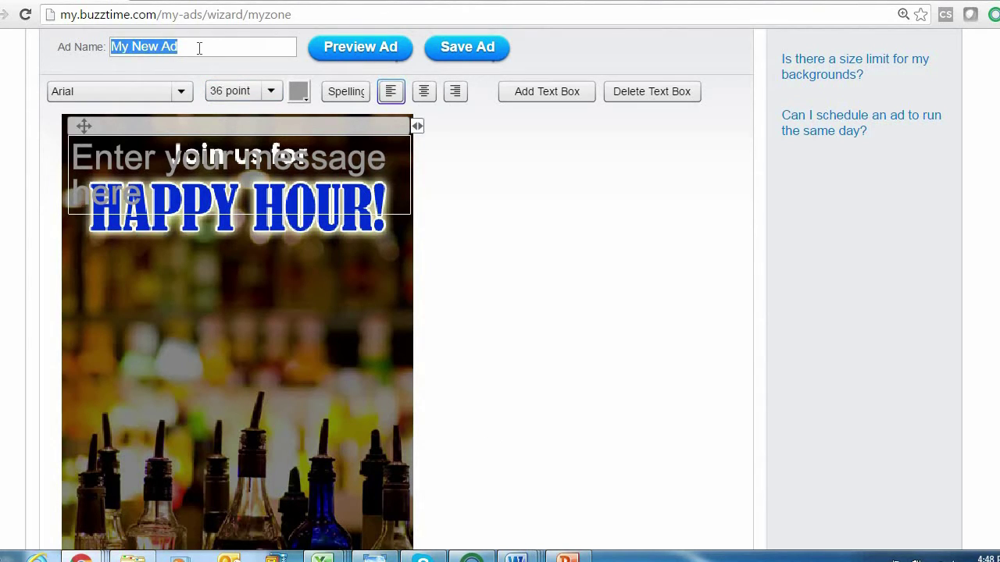
type("Happy o")
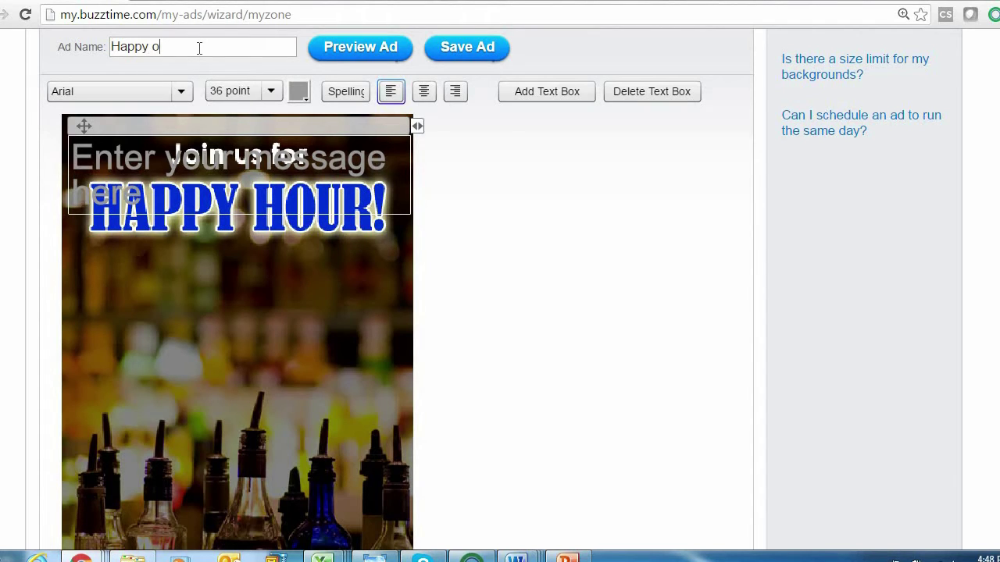
key("BackSpace")
type("Hour")
Move the message text box just below the HAPPY HOUR! heading and narrow it to under half the ad's width
left_click(145, 189)
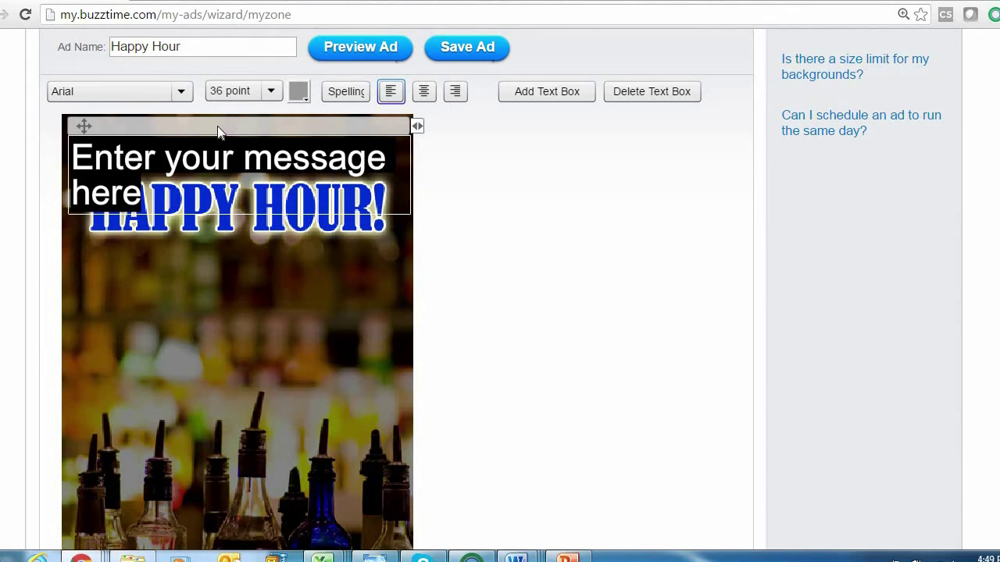
left_click_drag(219, 132, 242, 298)
left_click_drag(238, 431, 251, 254)
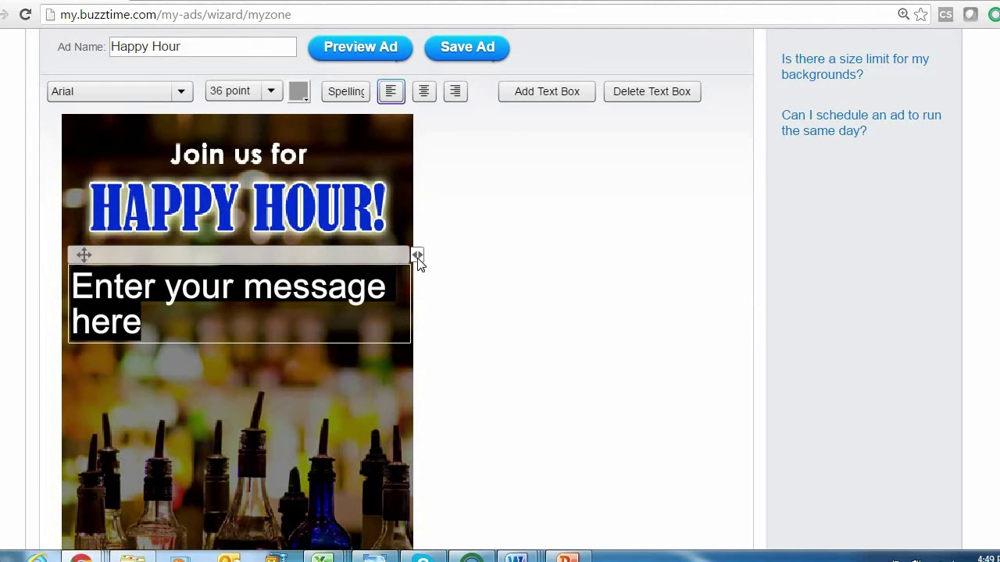
left_click_drag(418, 260, 212, 249)
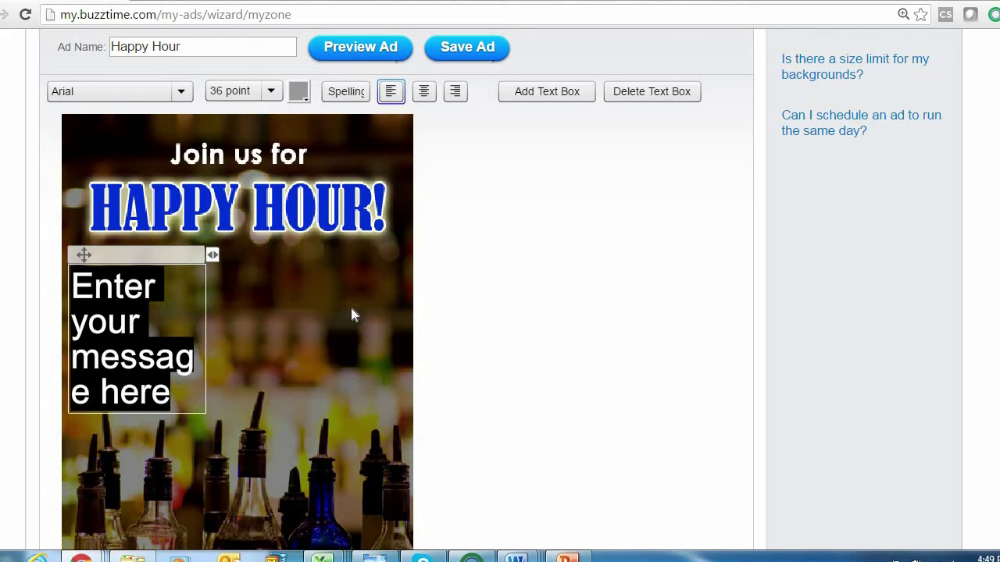
Reposition the message text box just beneath the HAPPY HOUR! heading and widen it to almost the ad's full width
left_click_drag(119, 256, 271, 314)
left_click_drag(198, 346, 85, 246)
left_click_drag(212, 248, 422, 249)
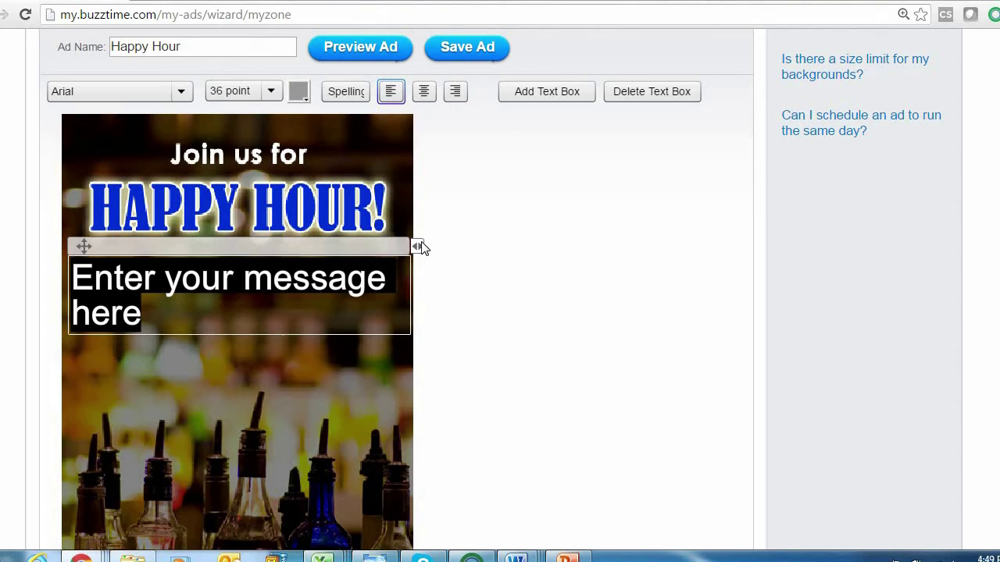
Replace the placeholder message with "Mon - Fri" on the first line and "4 - 5 pm" on the second
type("Mon - ")
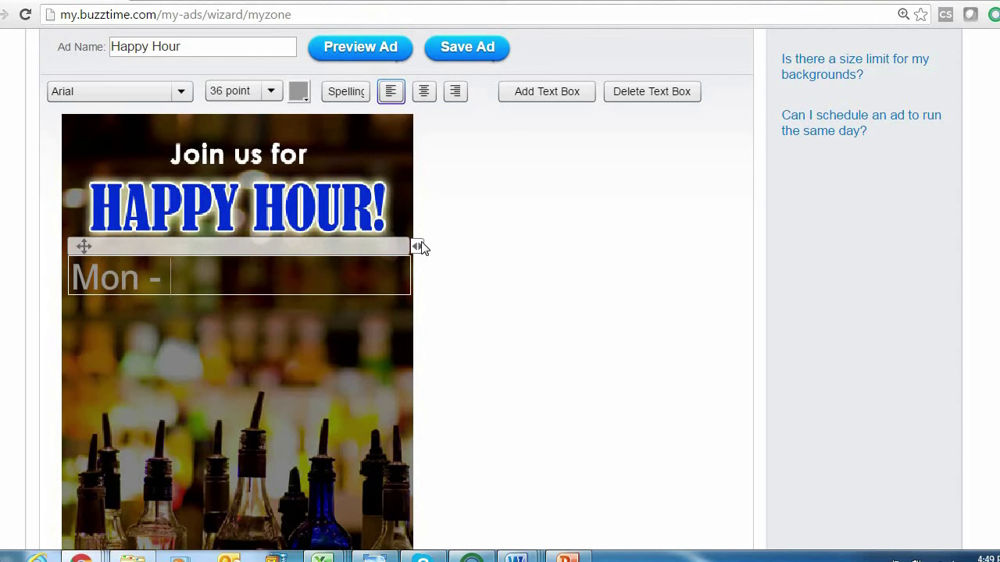
type("Fri")
key("Return")
type("4 -")
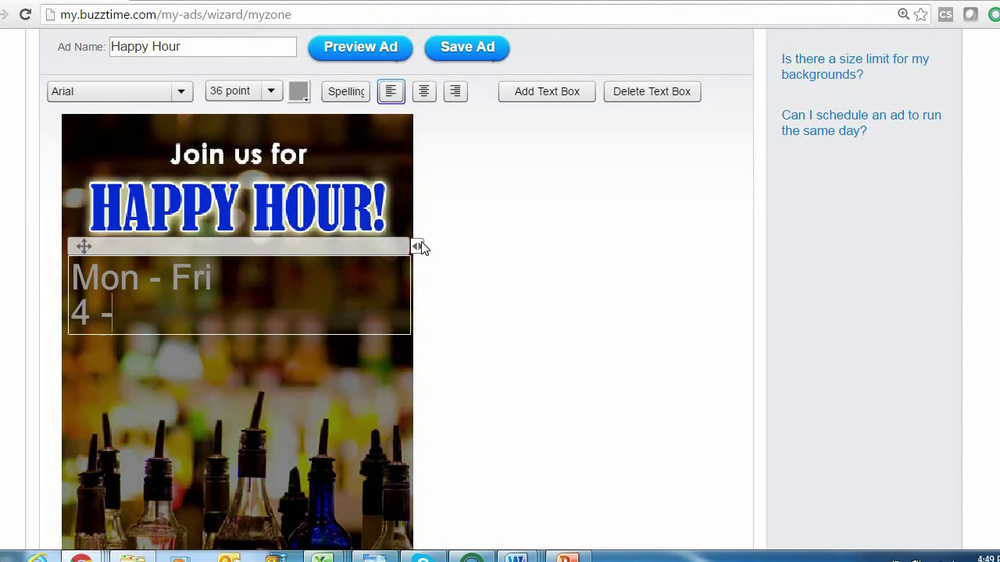
type(" 5 pm")
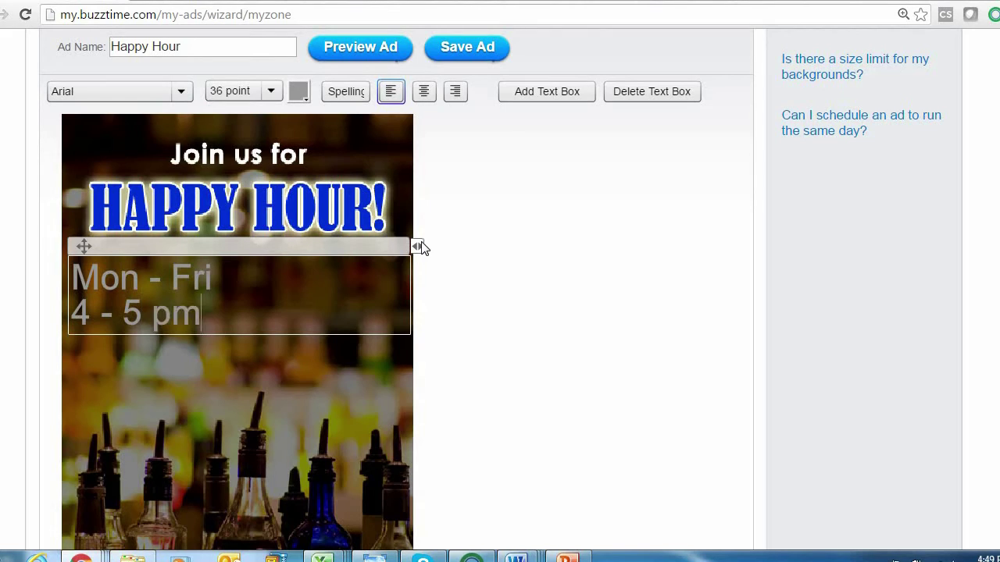
Add a second text box directly below the hours and make it read "$5 Well Drinks"
left_click(531, 100)
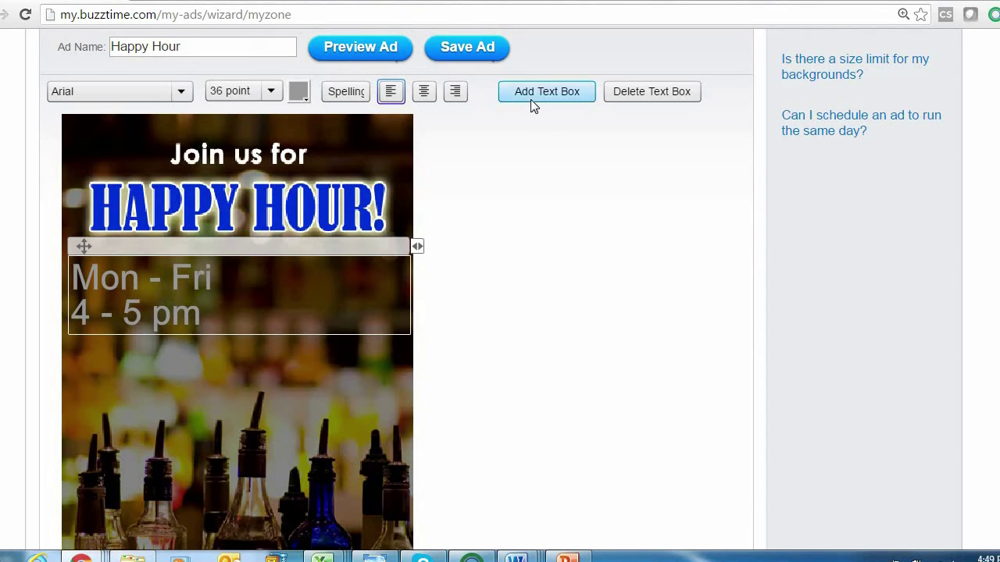
left_click_drag(352, 124, 352, 342)
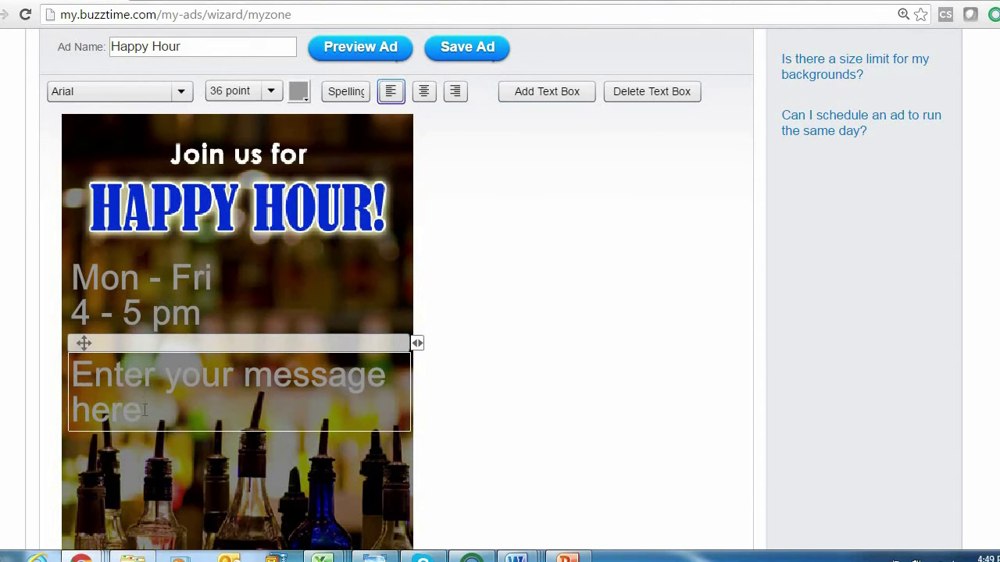
left_click_drag(145, 410, 41, 378)
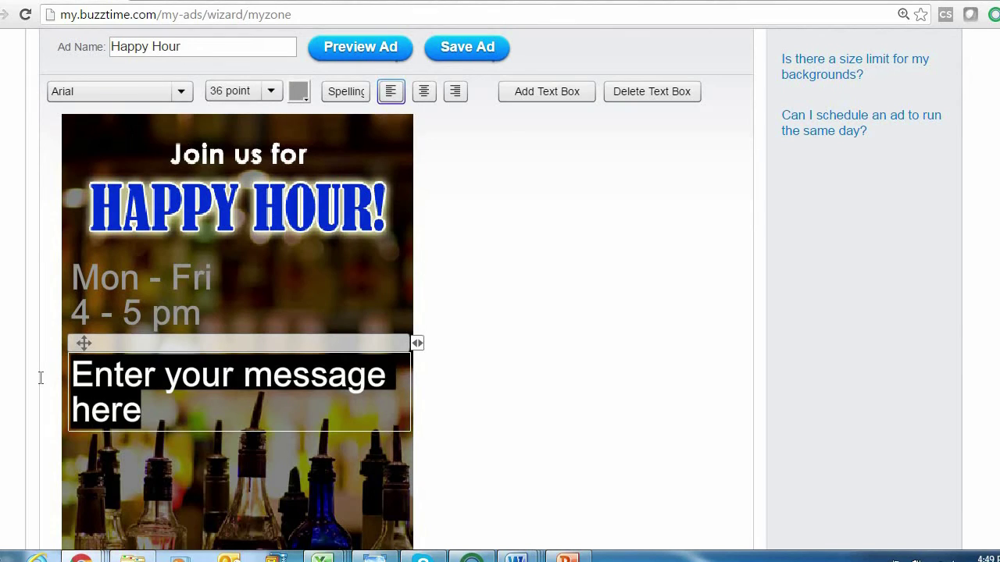
type("$5 Well ")
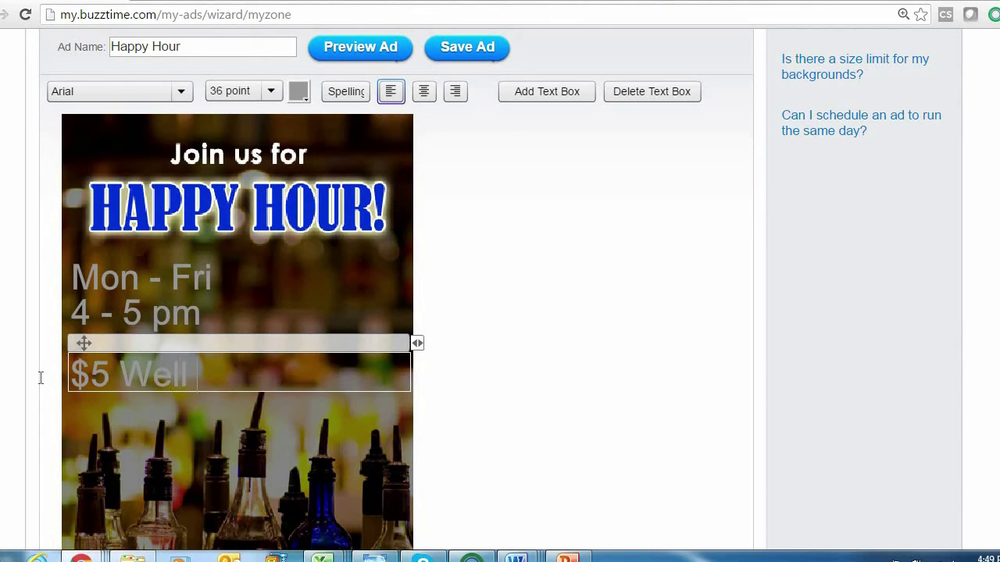
type("Dringk")
key("BackSpace")
key("BackSpace")
type("ks")
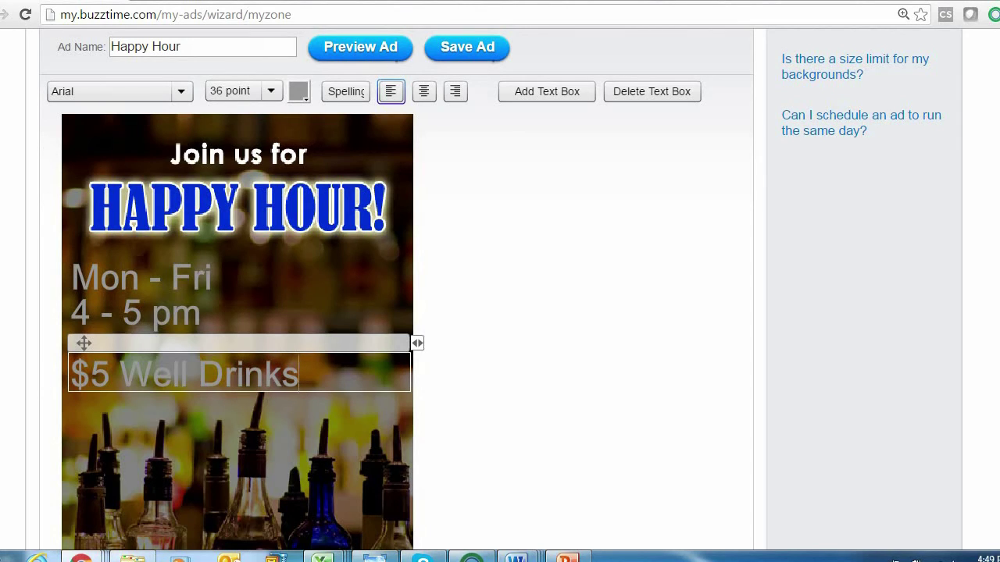
Format the "Mon - Fri 4 - 5 pm" text in Verdana Bold at 42 point
left_click(171, 313)
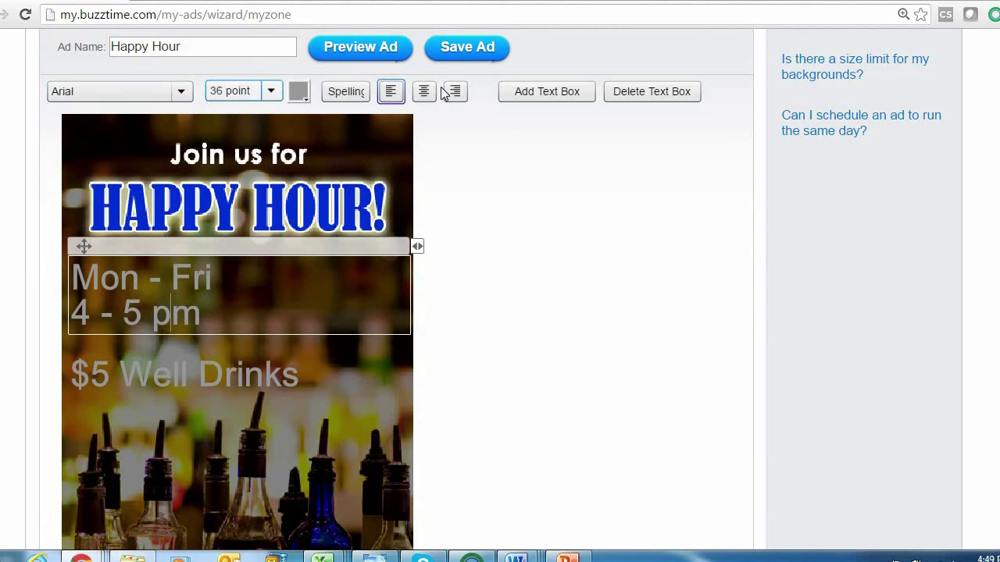
left_click(180, 92)
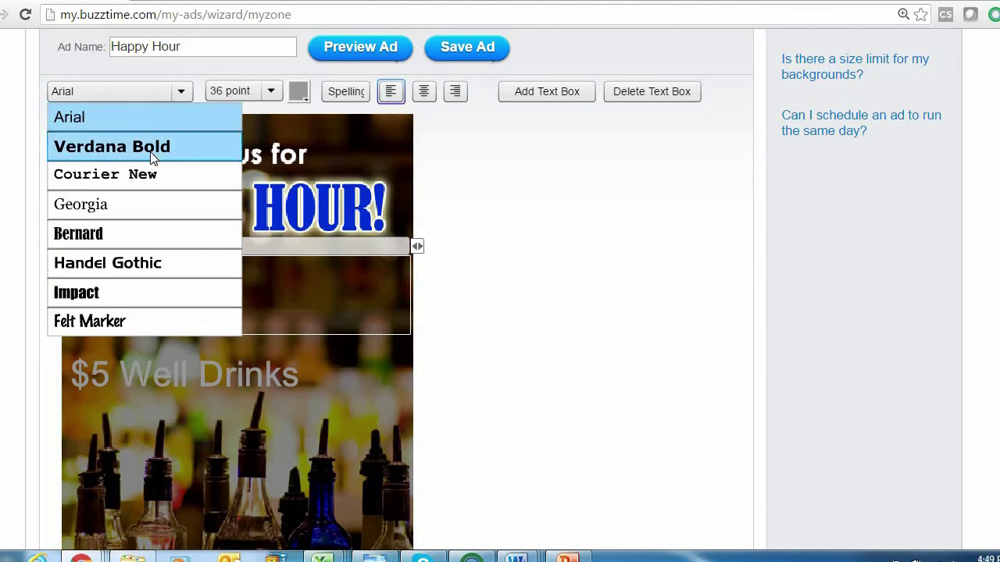
left_click(151, 147)
left_click(270, 91)
left_click(247, 147)
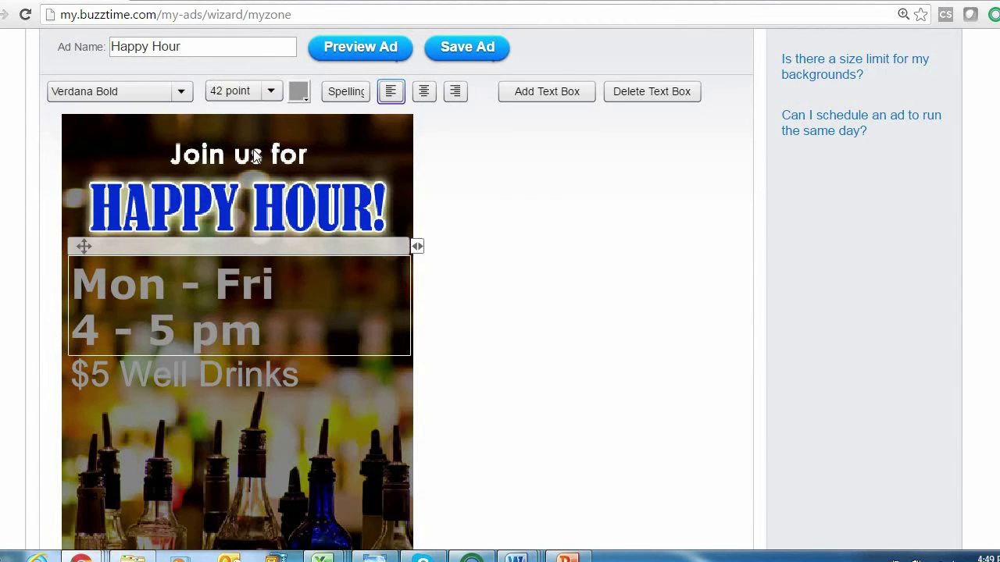
Colour the "Mon - Fri 4 - 5 pm" text violet-blue and centre it in its box
left_click(300, 95)
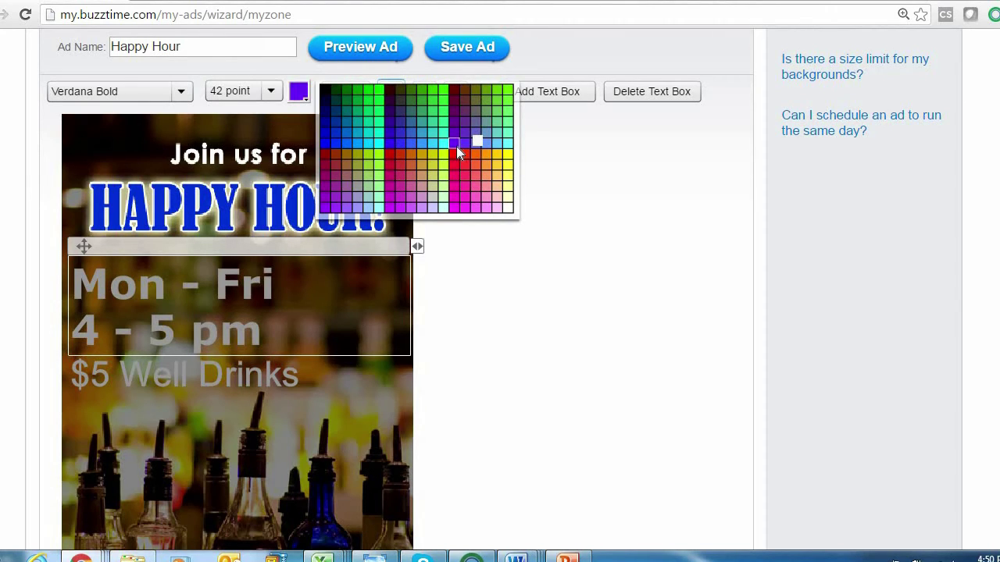
left_click(388, 147)
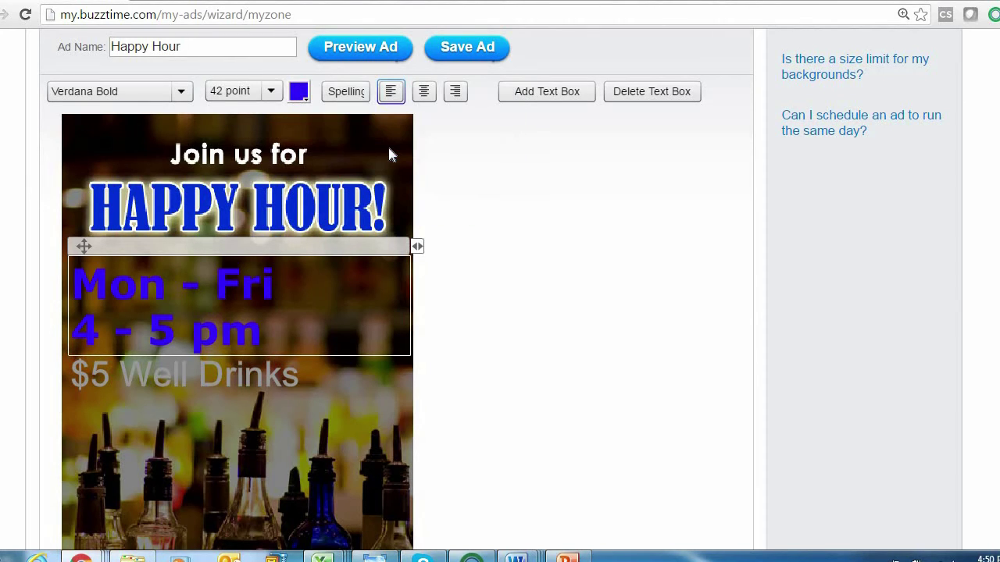
left_click(424, 92)
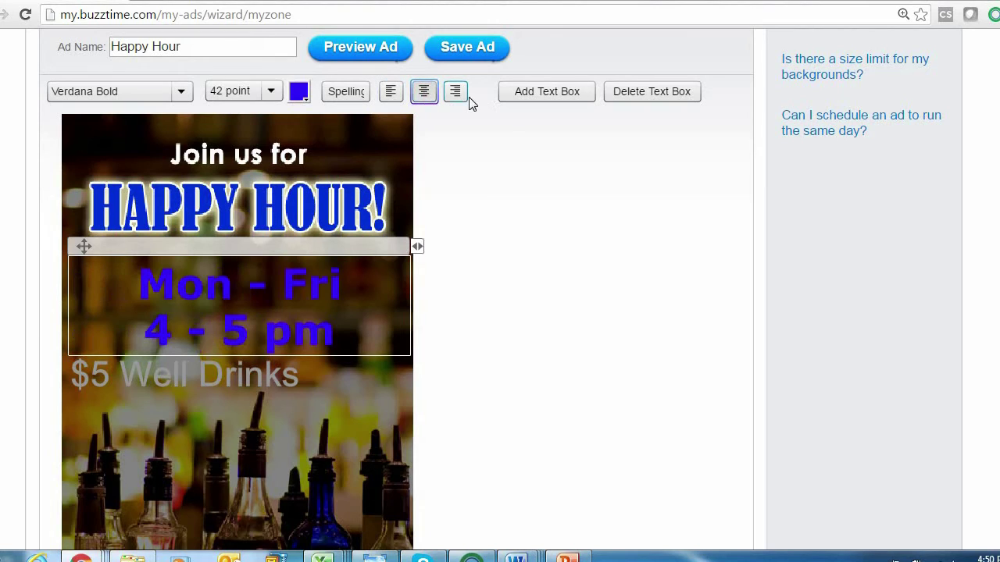
left_click(461, 98)
left_click(424, 93)
Format the "$5 Well Drinks" text in Impact, trying 28 point before settling on 36 point
left_click(223, 374)
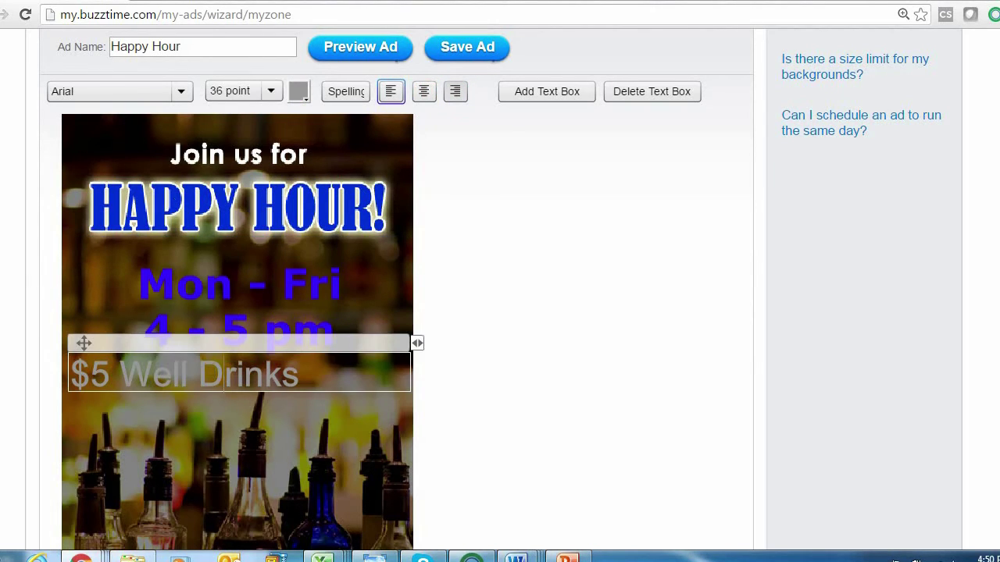
left_click(179, 104)
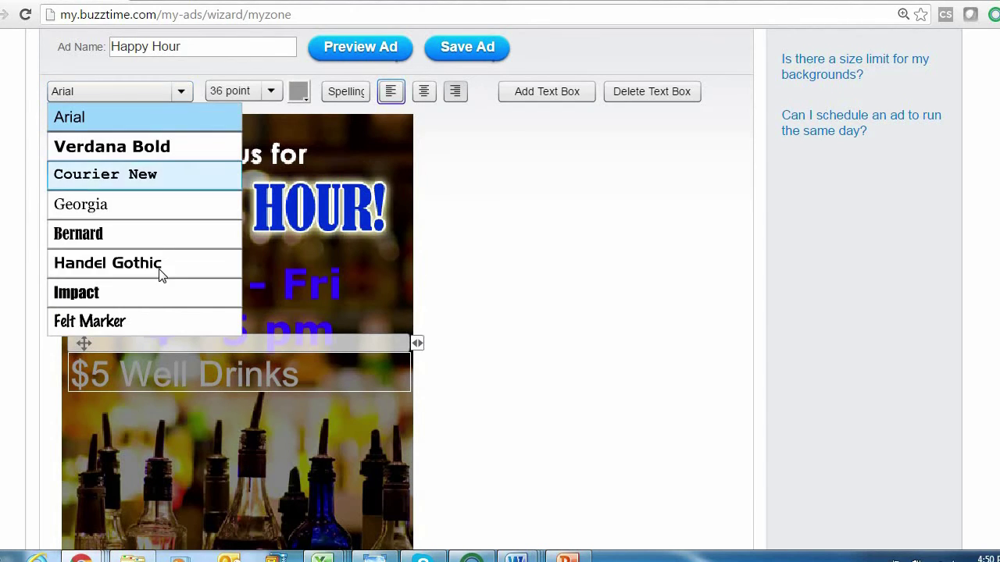
left_click(157, 293)
left_click(268, 91)
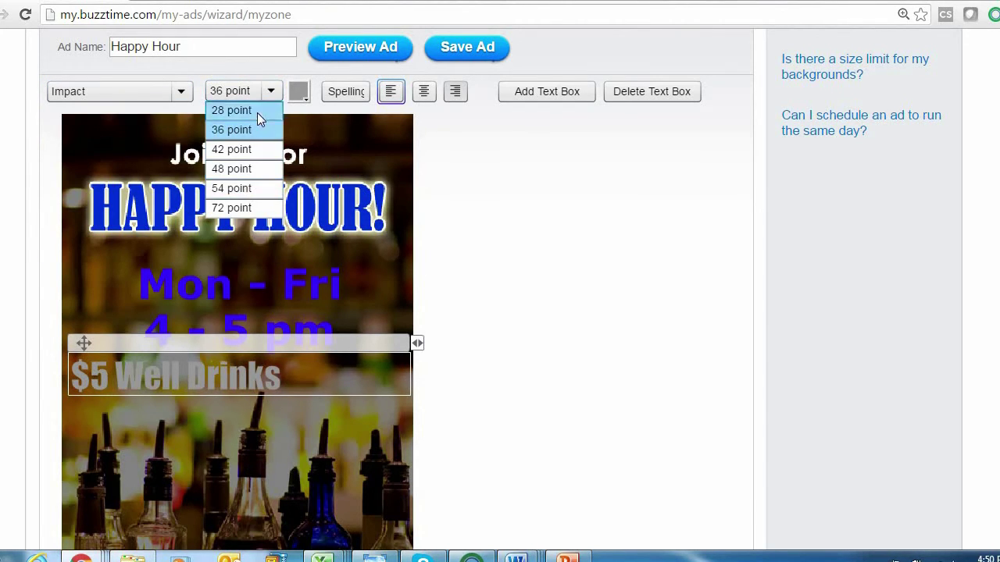
left_click(257, 113)
left_click(269, 97)
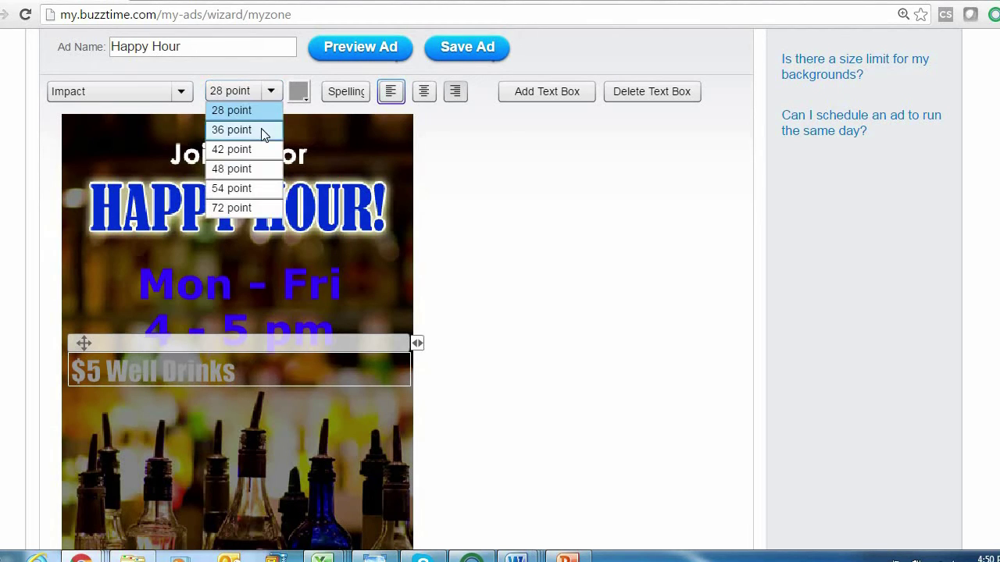
left_click(263, 129)
Colour the "$5 Well Drinks" text white and centre it in its box
left_click(301, 94)
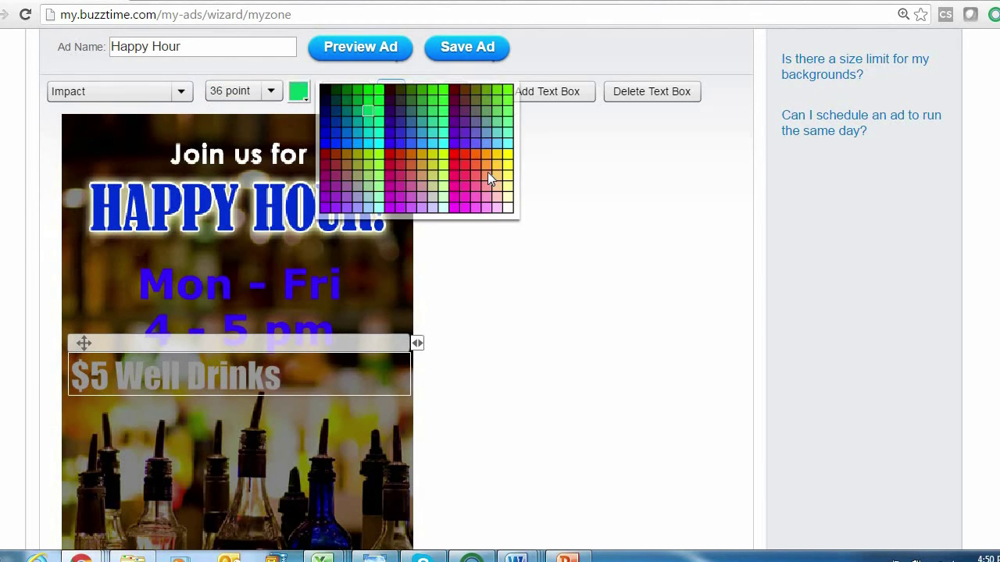
left_click(510, 208)
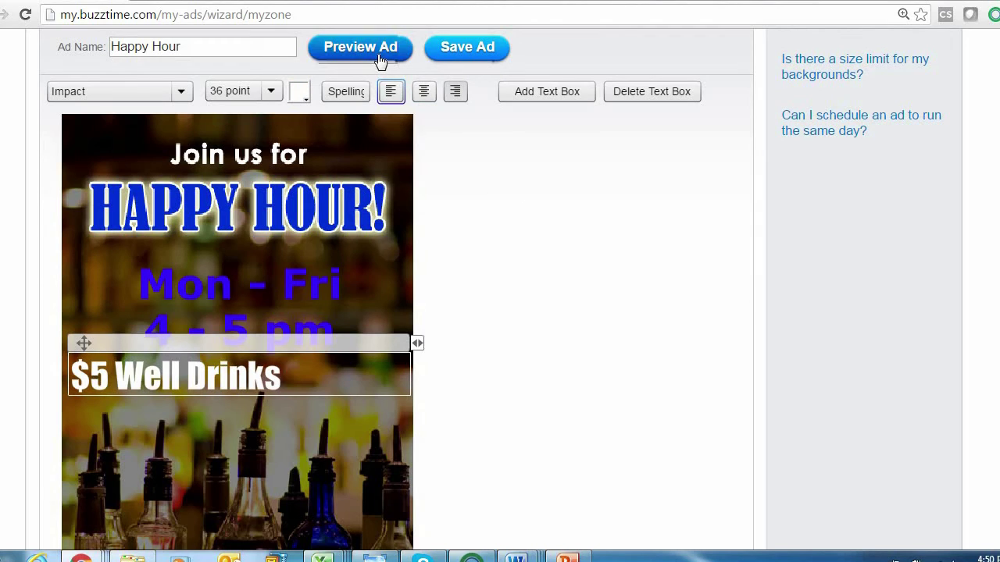
left_click(424, 93)
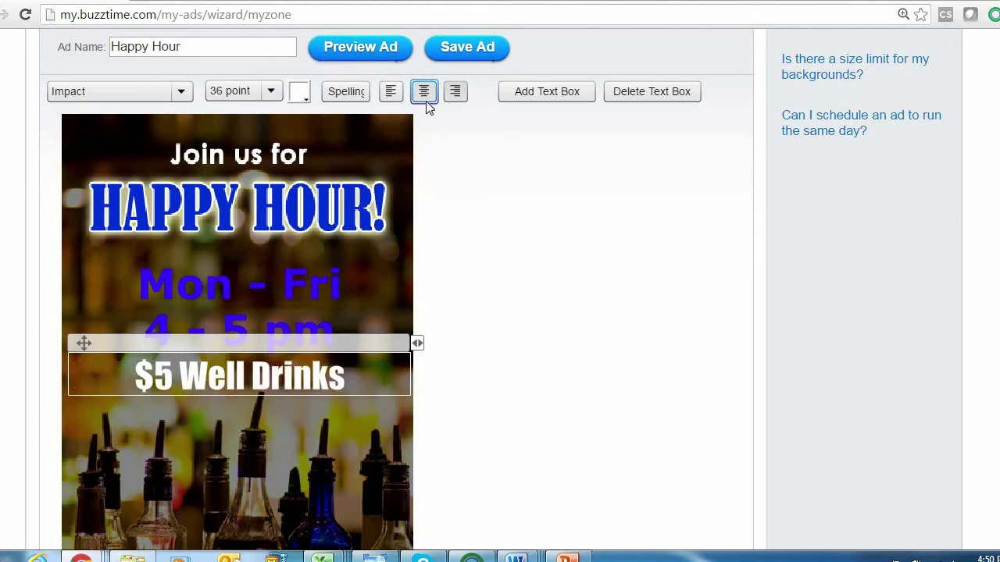
Recolour the "Mon - Fri 4 - 5 pm" text bright yellow, previewing the ad before and after the change
left_click(360, 52)
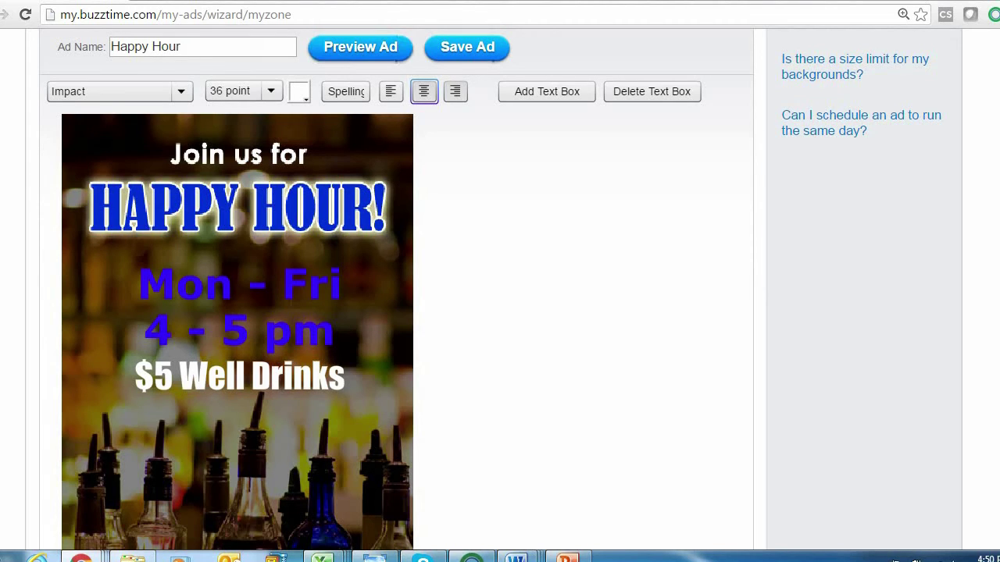
left_click(274, 282)
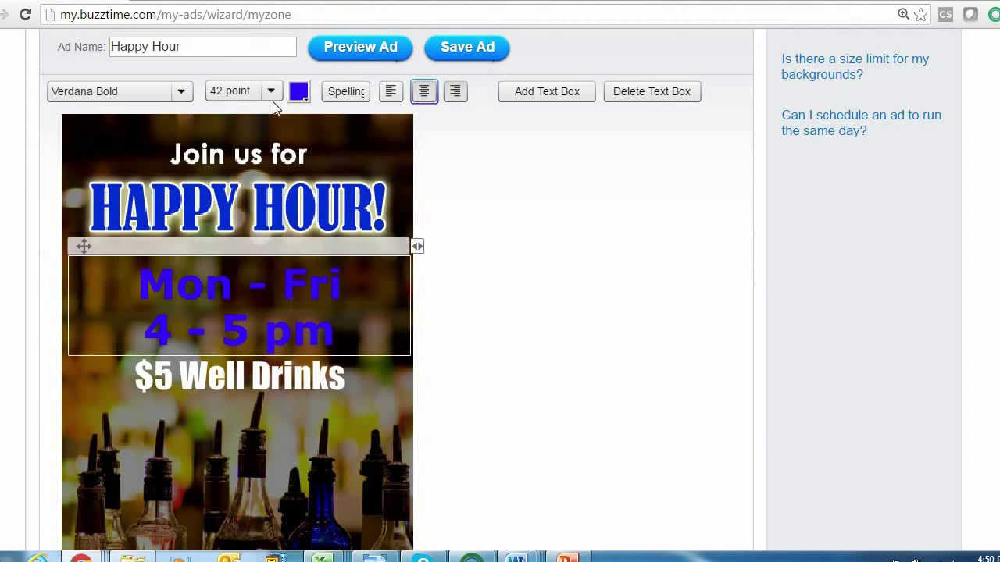
left_click(299, 94)
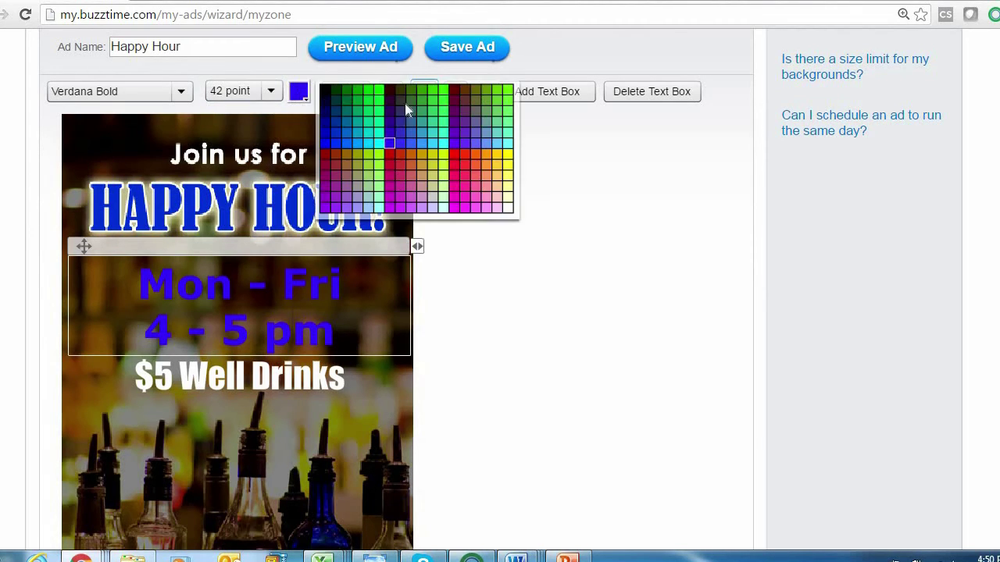
left_click(508, 162)
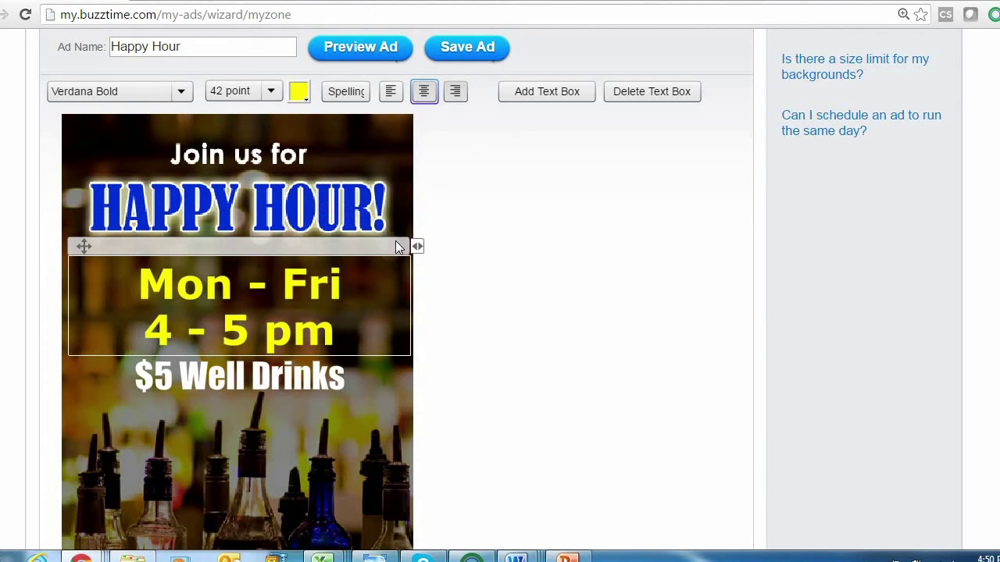
left_click(374, 61)
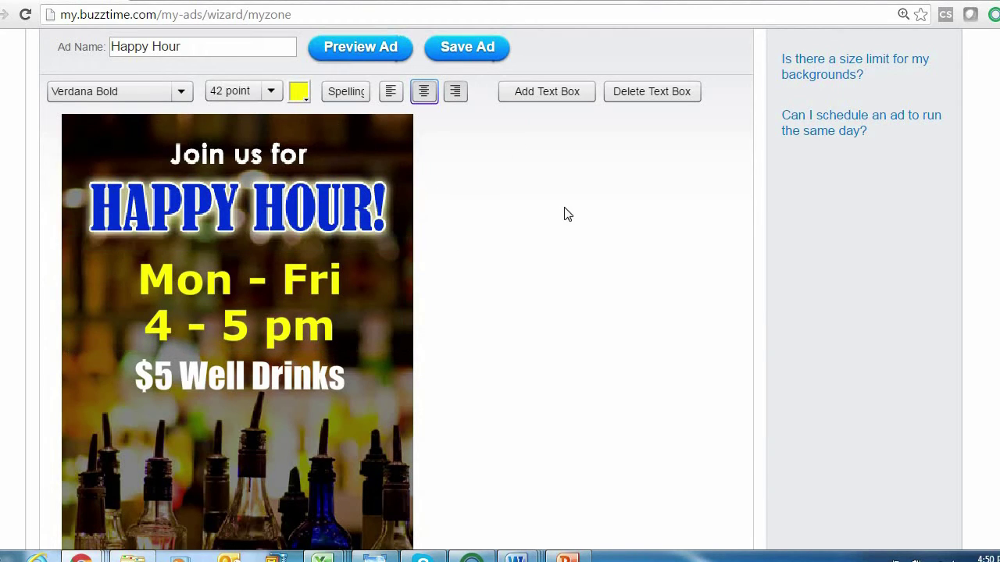
Save the Happy Hour ad and bring its scheduling options into view
left_click(469, 54)
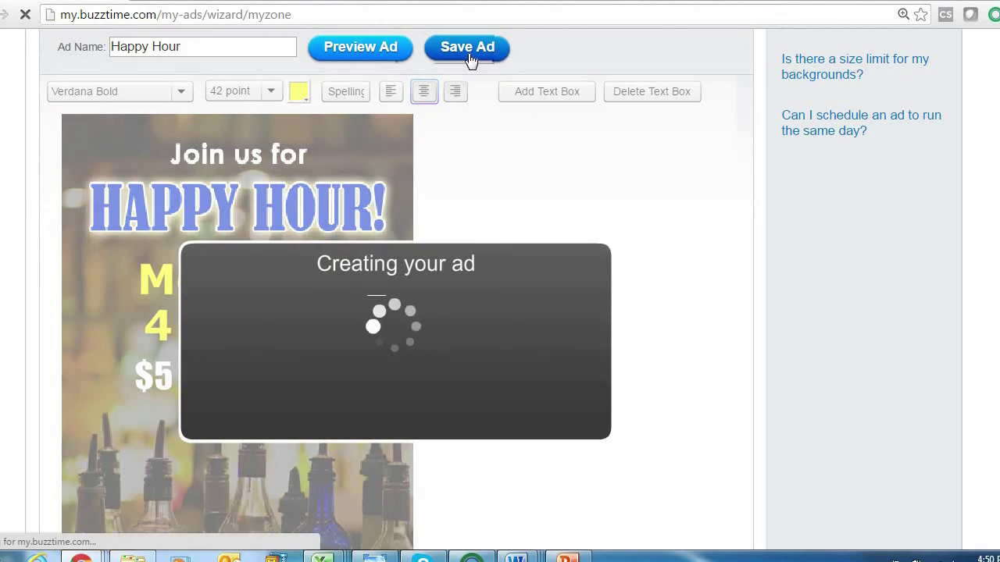
scroll(472, 66, "down", 2)
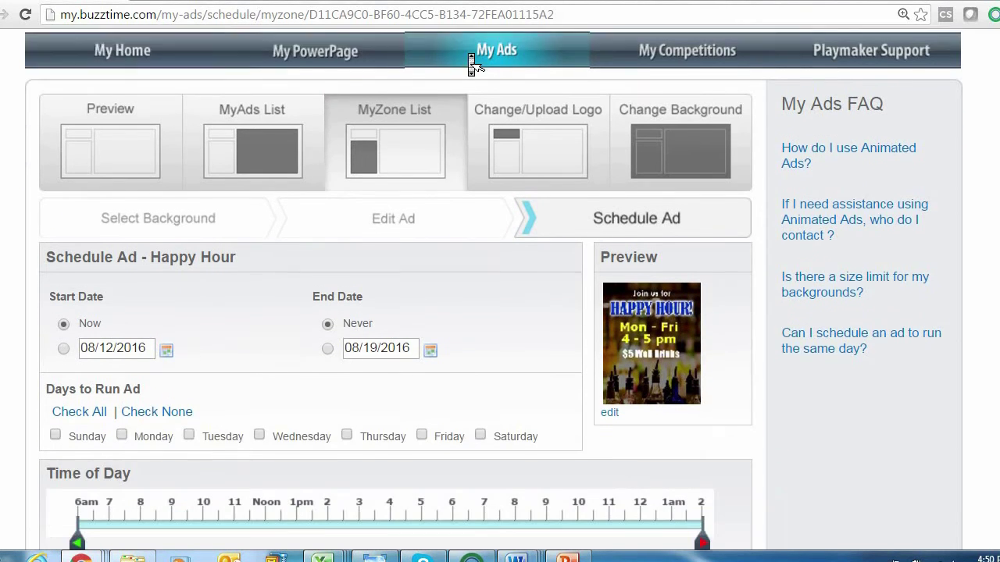
scroll(473, 66, "down", 1)
scroll(472, 63, "down", 1)
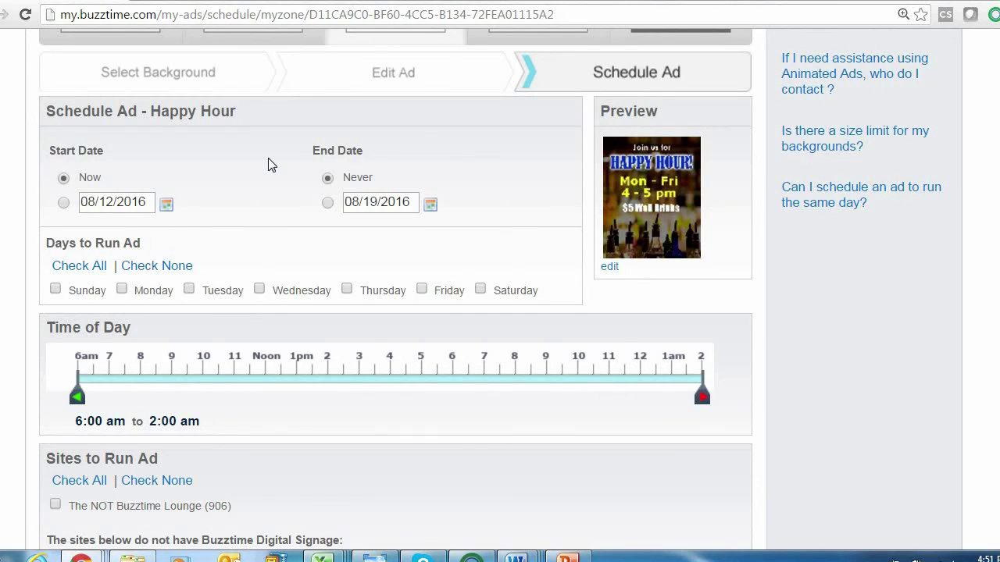
left_click(169, 209)
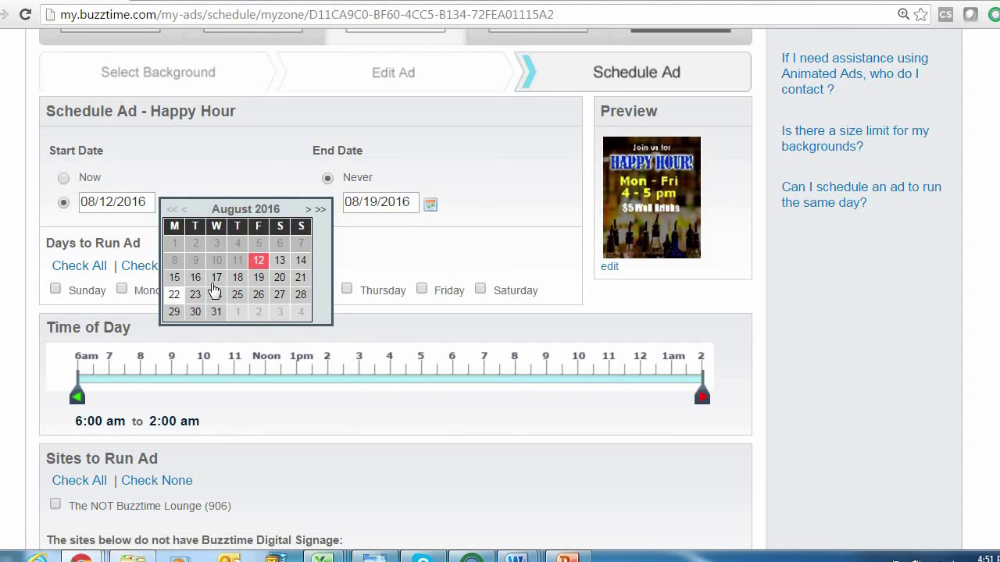
left_click(420, 254)
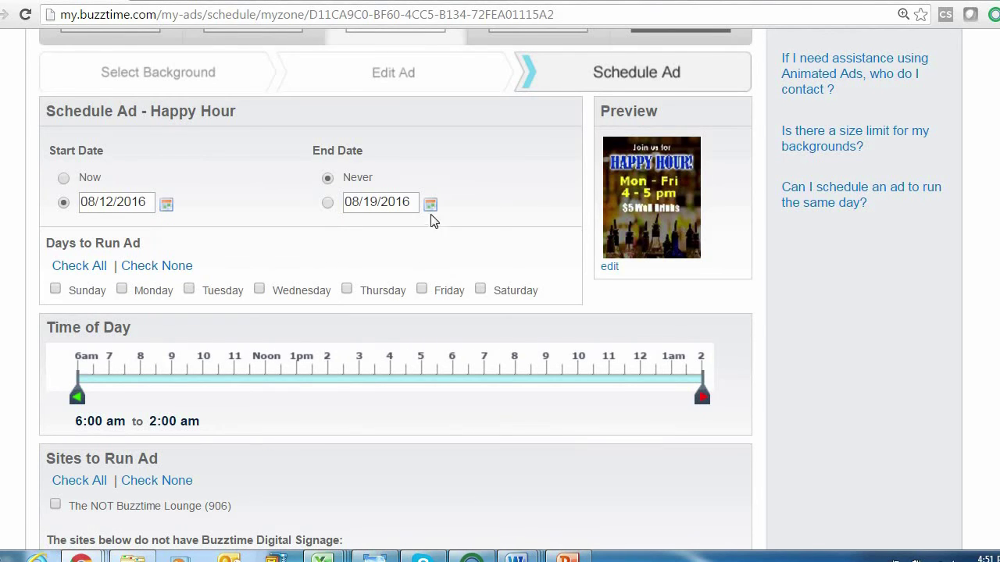
left_click(431, 204)
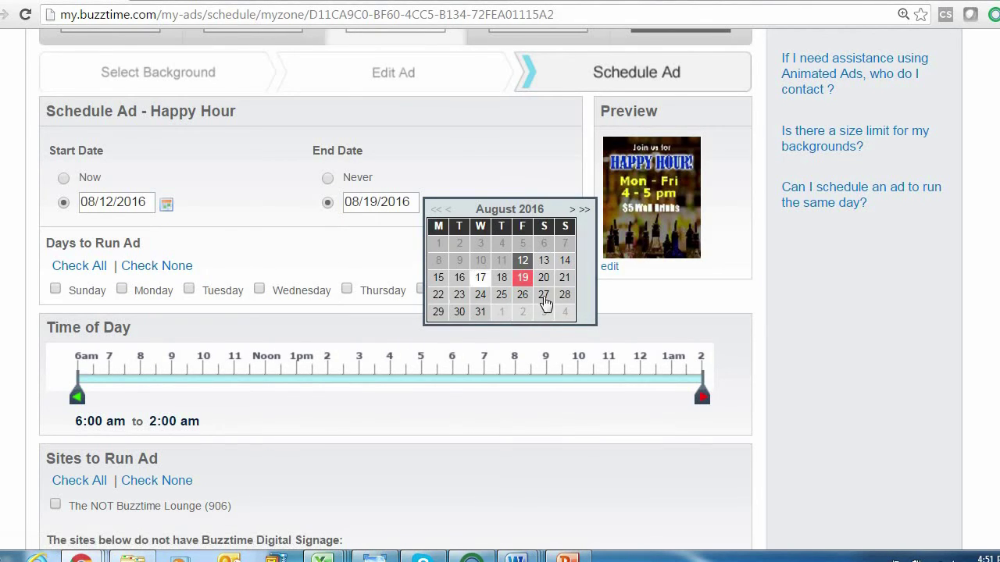
left_click(536, 179)
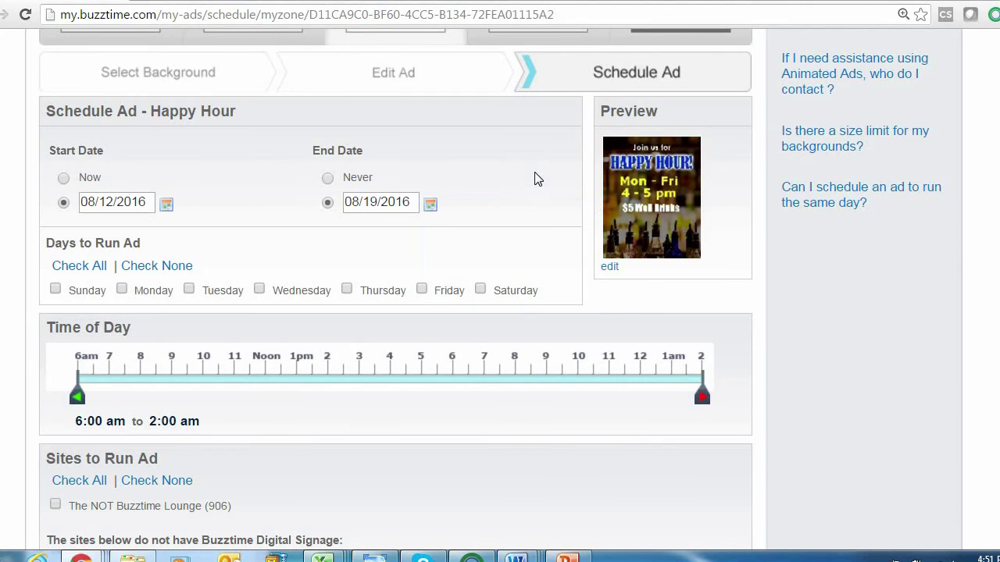
Schedule the ad with start date Now and end date Never, running on every day of the week
left_click(328, 179)
left_click(64, 178)
left_click(81, 268)
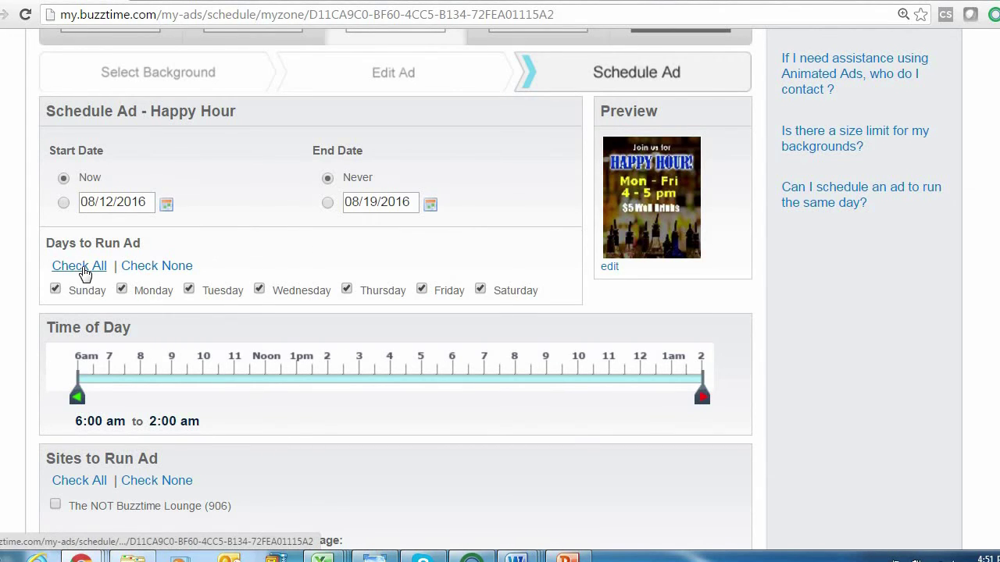
Limit the Happy Hour ad to Monday through Friday and set its time of day to 9:00 am to 9:00 pm
left_click(56, 289)
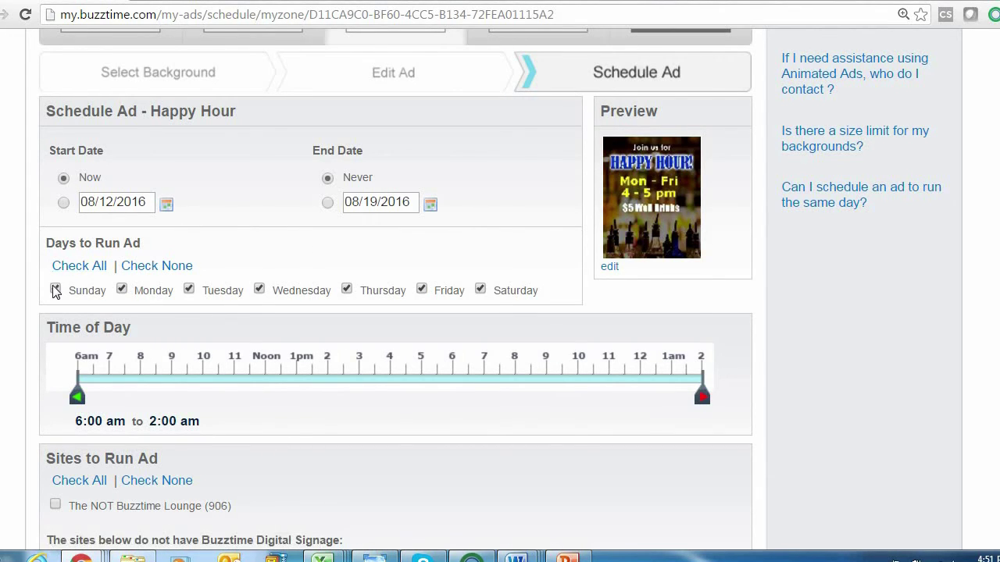
left_click(481, 290)
scroll(549, 276, "down", 1)
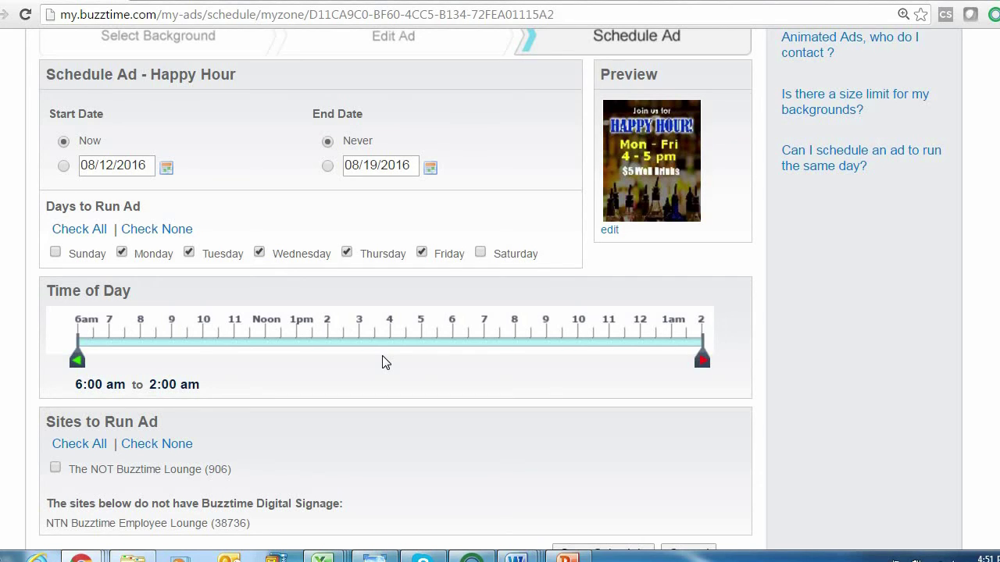
left_click_drag(78, 364, 168, 373)
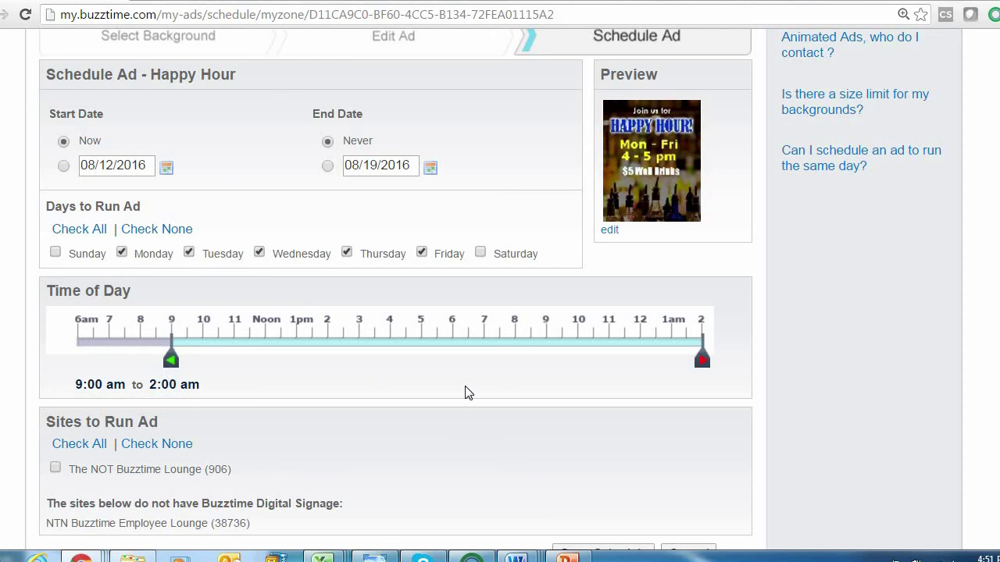
left_click_drag(705, 365, 551, 363)
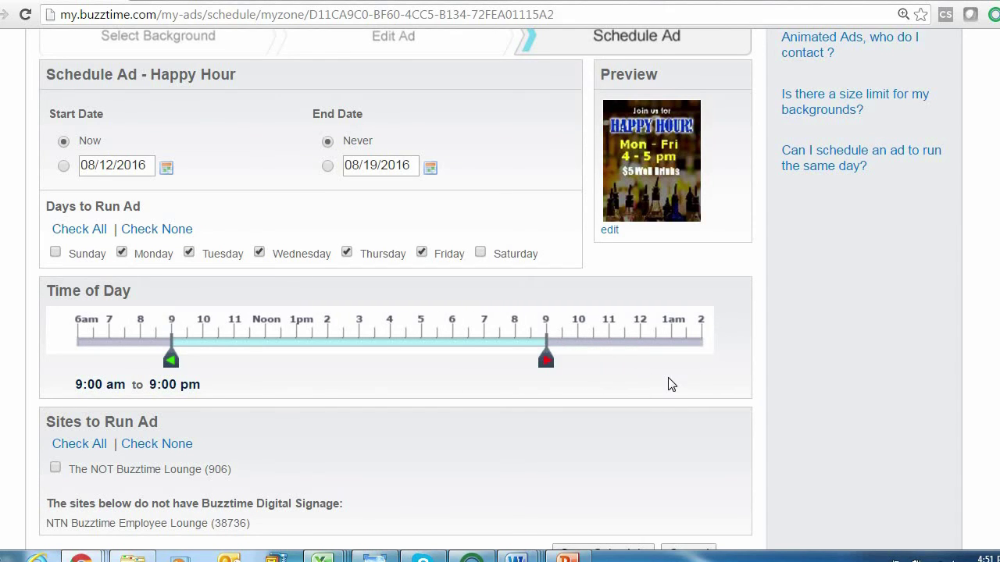
Assign the ad to The NOT Buzztime Lounge site and save the schedule
scroll(671, 385, "down", 1)
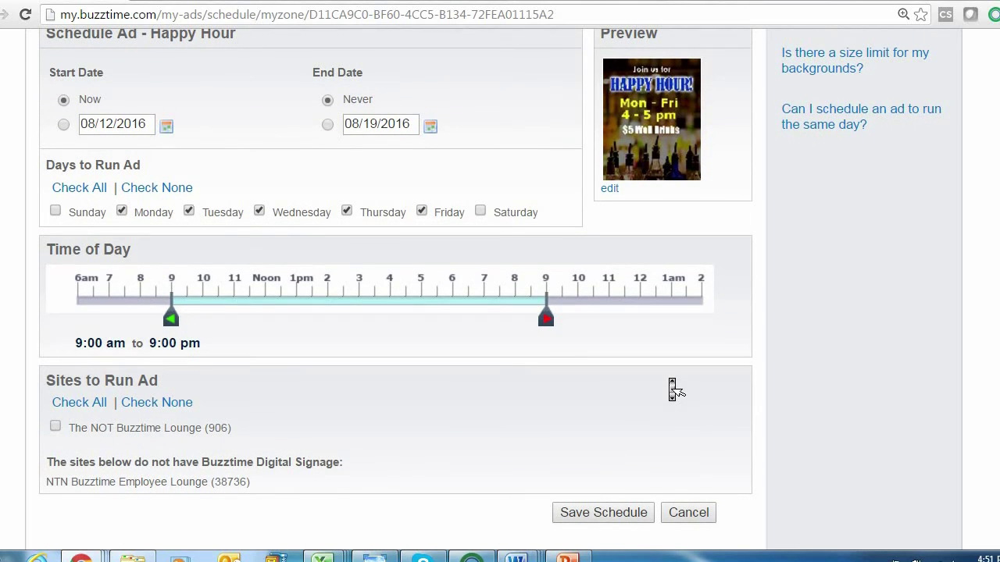
left_click(57, 429)
left_click(601, 513)
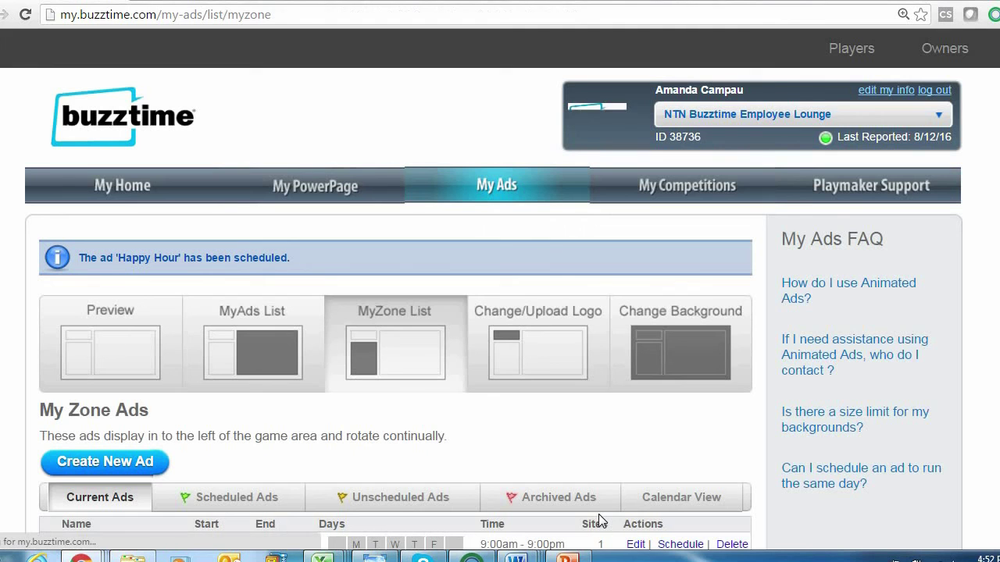
Check the Happy Hour ad's entry among the current My Zone ads and open the MyAds list
scroll(602, 522, "down", 2)
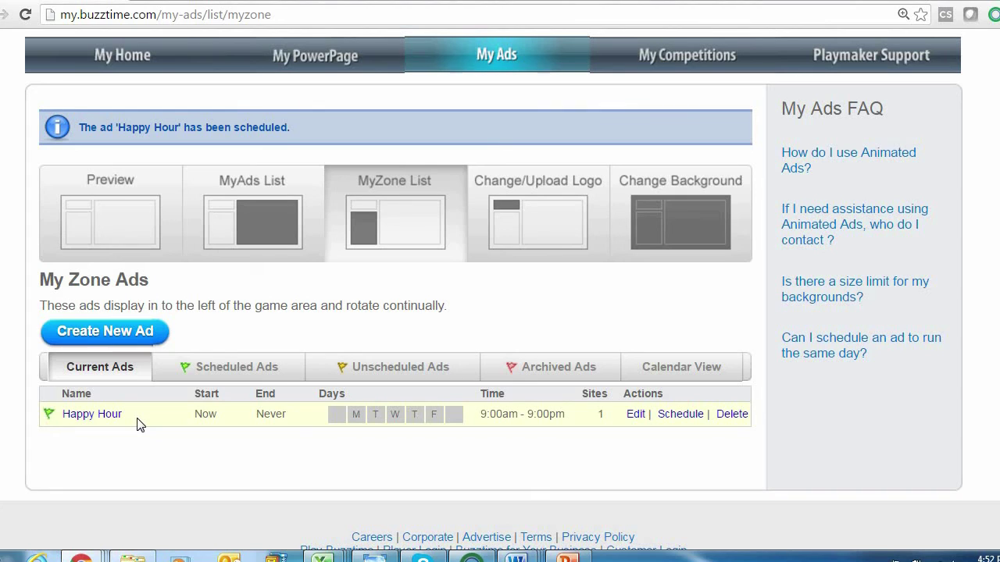
mouse_move(99, 420)
left_click(256, 224)
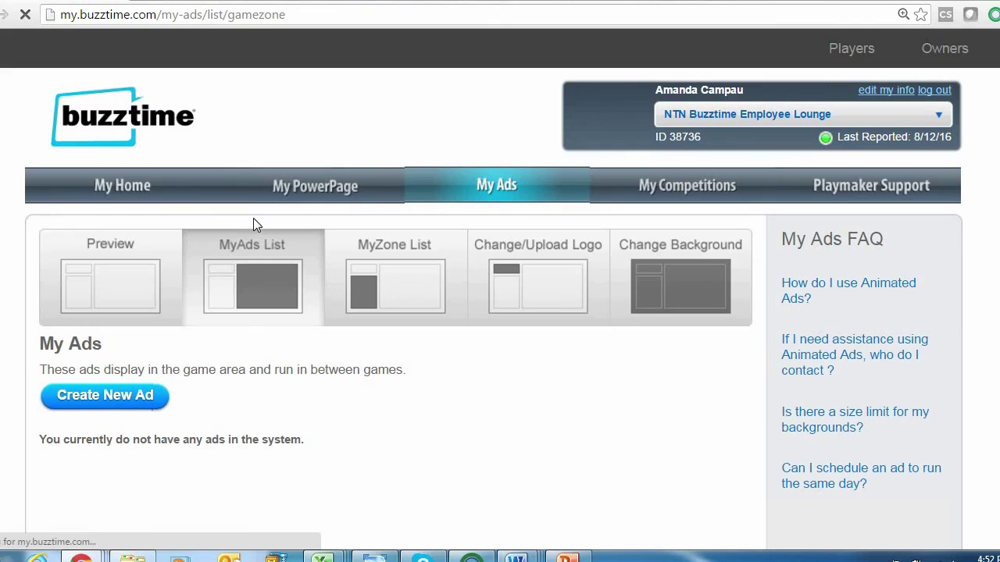